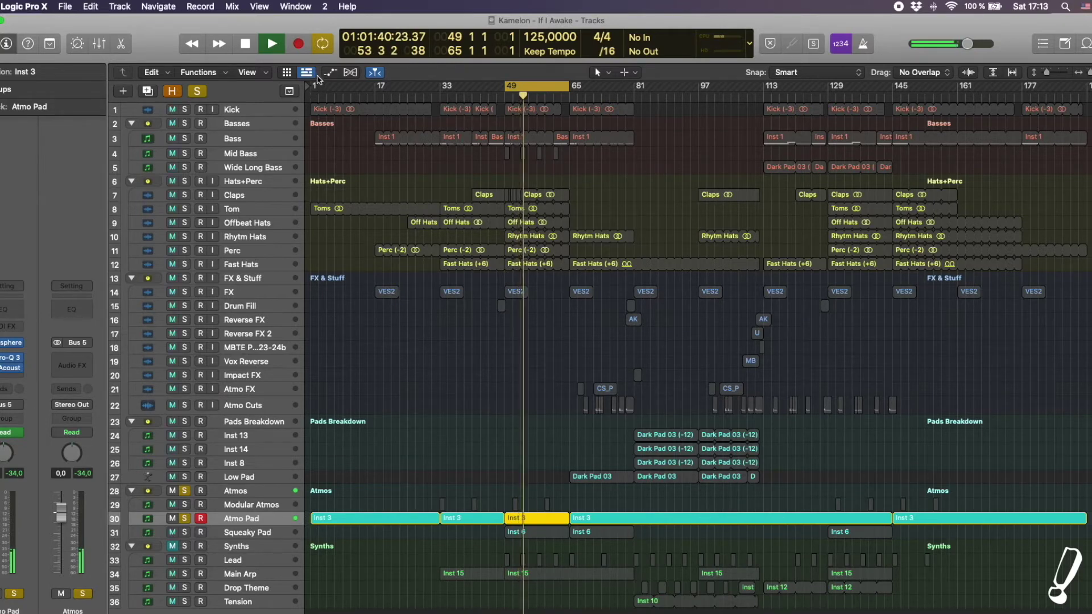
- Show track automation to examine the Atmo Pad's filter curve, and hide it again
click(330, 73)
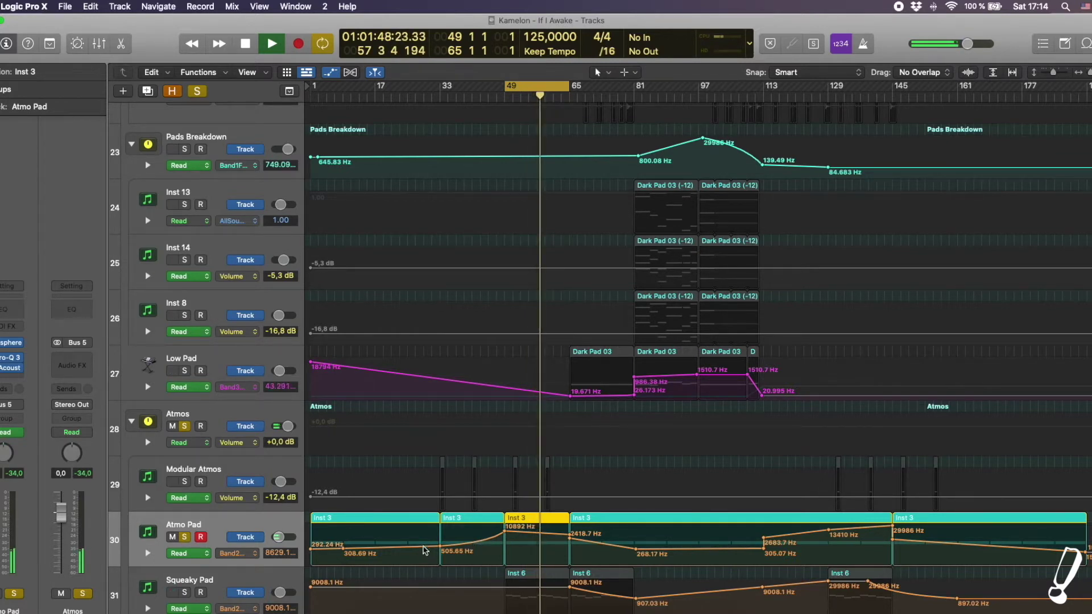
click(330, 72)
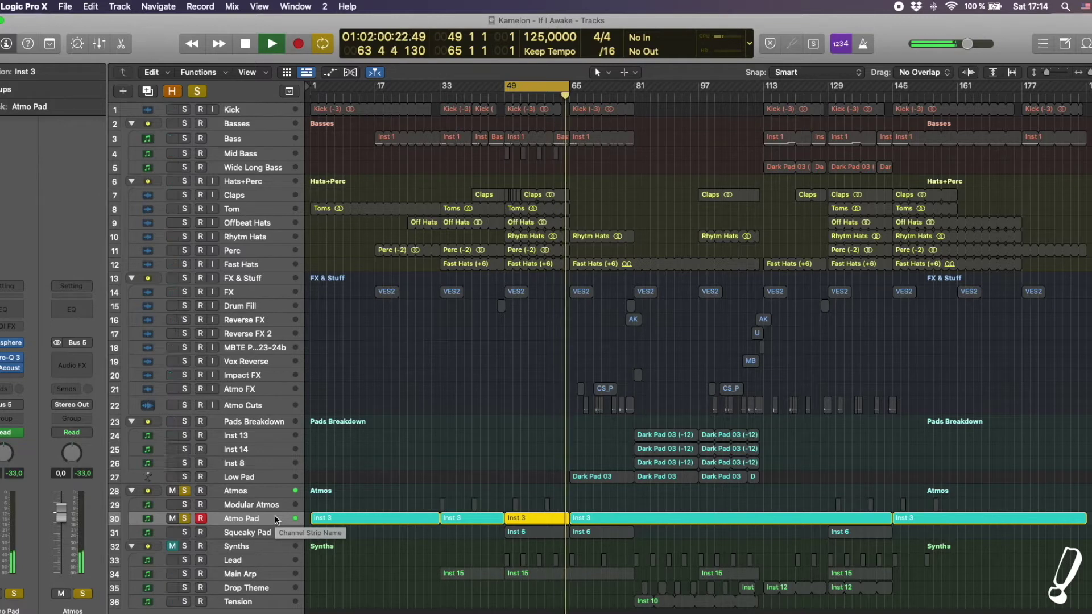
- Add the Squeaky Pad and Modular Atmos tracks to the soloed Atmo Pad during playback, selecting each one
click(185, 533)
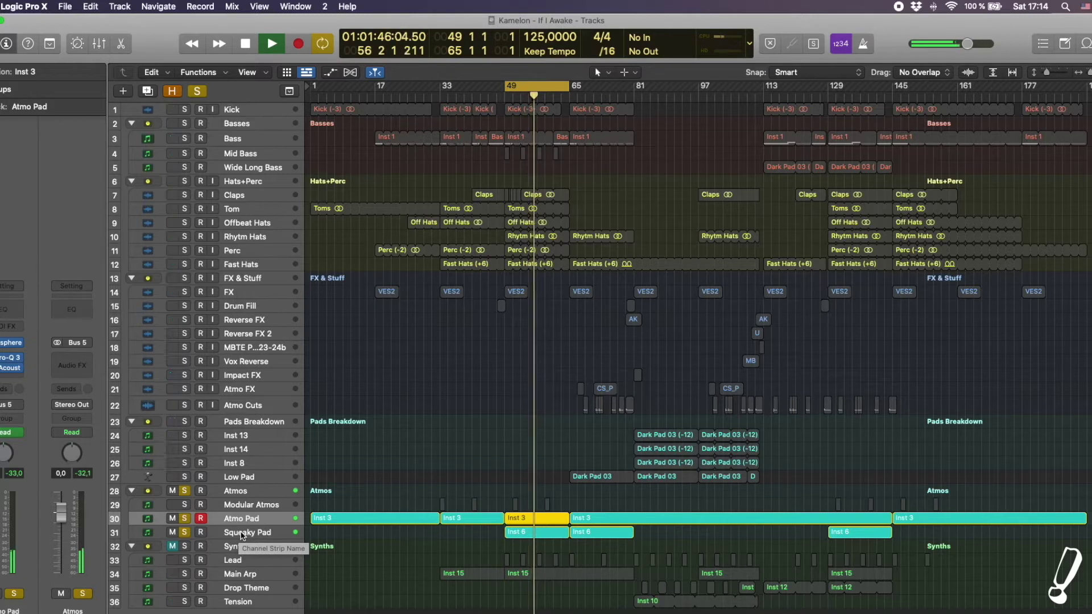
click(242, 533)
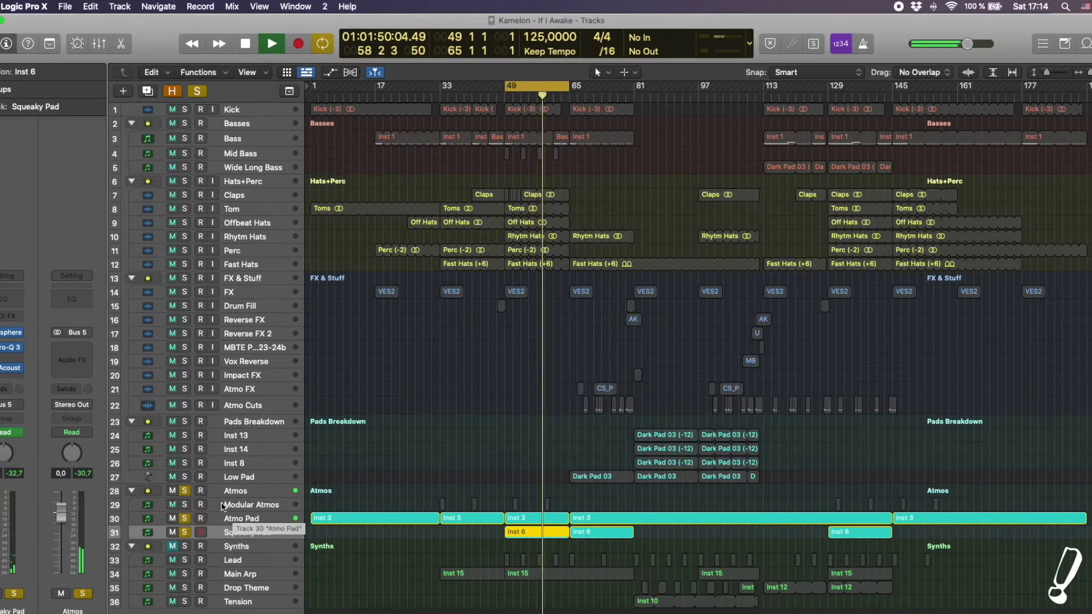
click(186, 506)
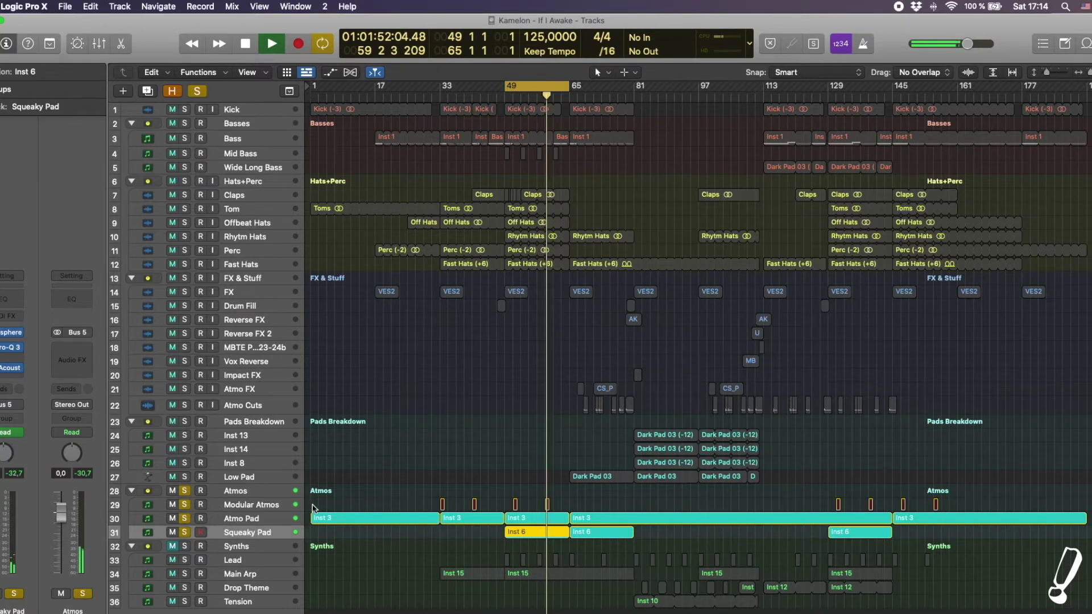
click(261, 506)
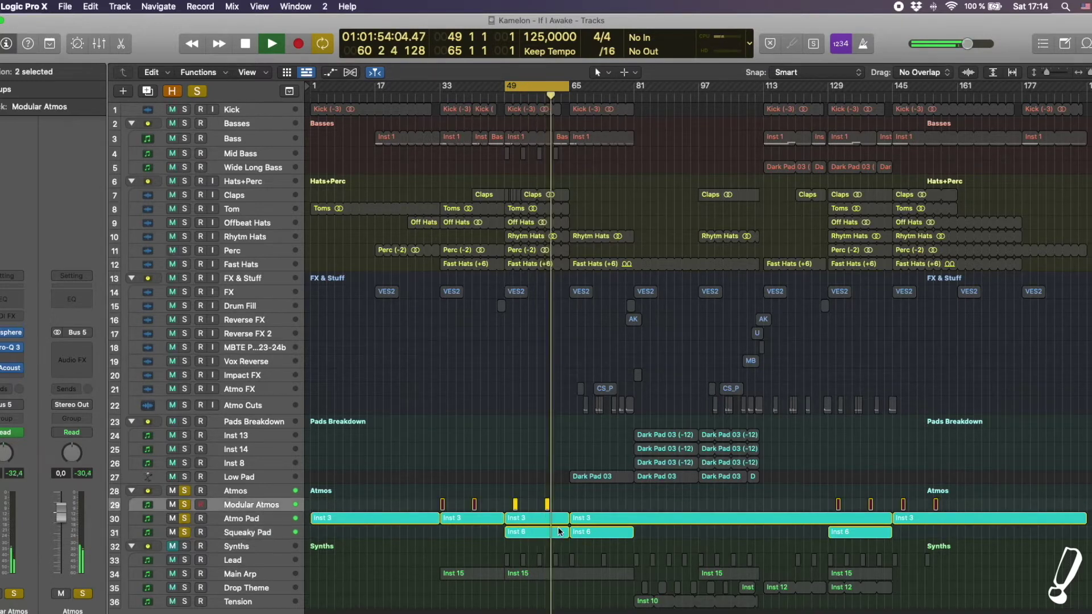
- Unsolo Atmo Pad and Squeaky Pad, and play Modular Atmos on its own from bar 51
key(space)
click(185, 518)
click(185, 533)
drag(521, 96, 514, 98)
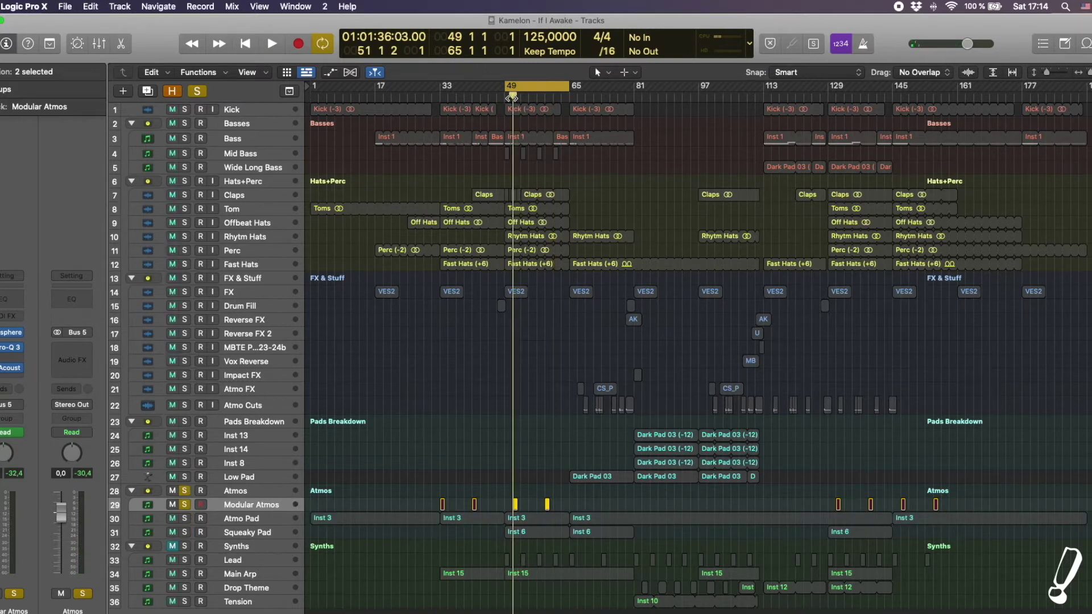
key(space)
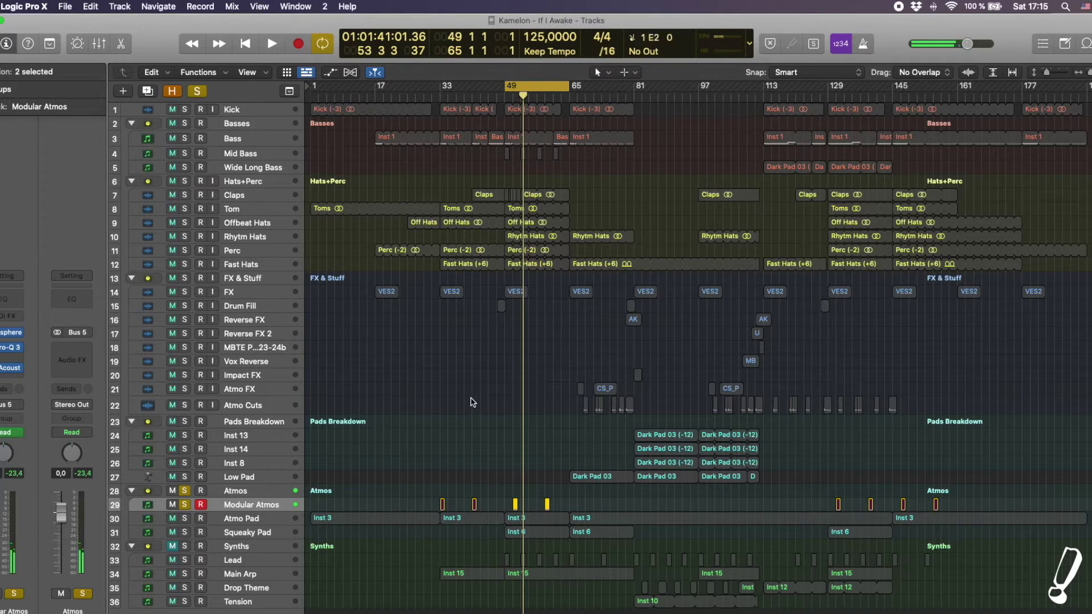
- Solo Atmo Pad and Squeaky Pad again and play them together with Modular Atmos
click(185, 518)
click(185, 533)
key(space)
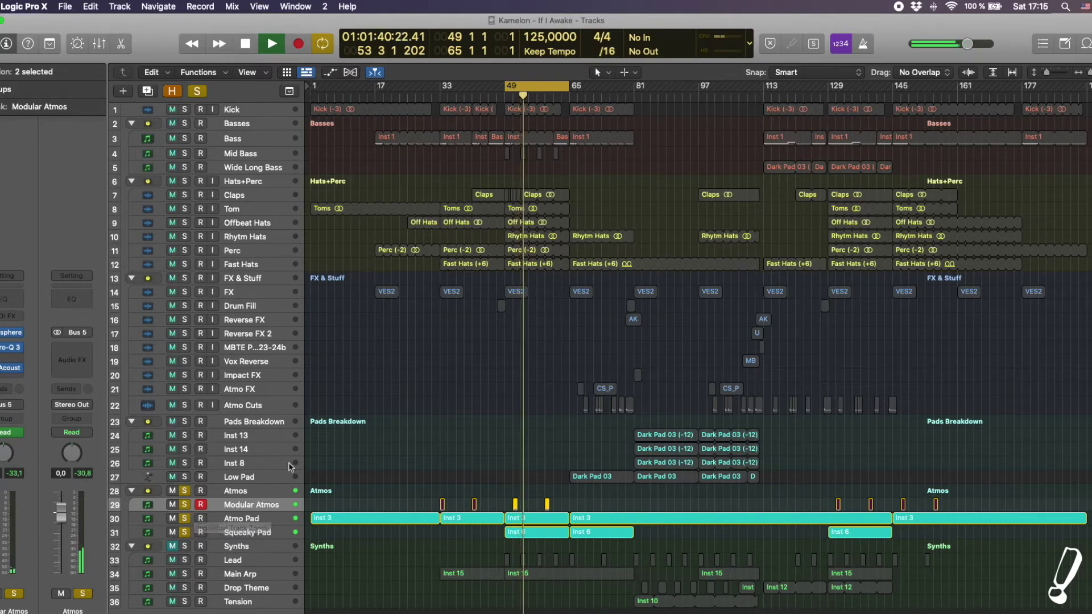
- Stop playback and turn off solo on the Modular Atmos, Atmo Pad and Squeaky Pad tracks
click(185, 502)
key(space)
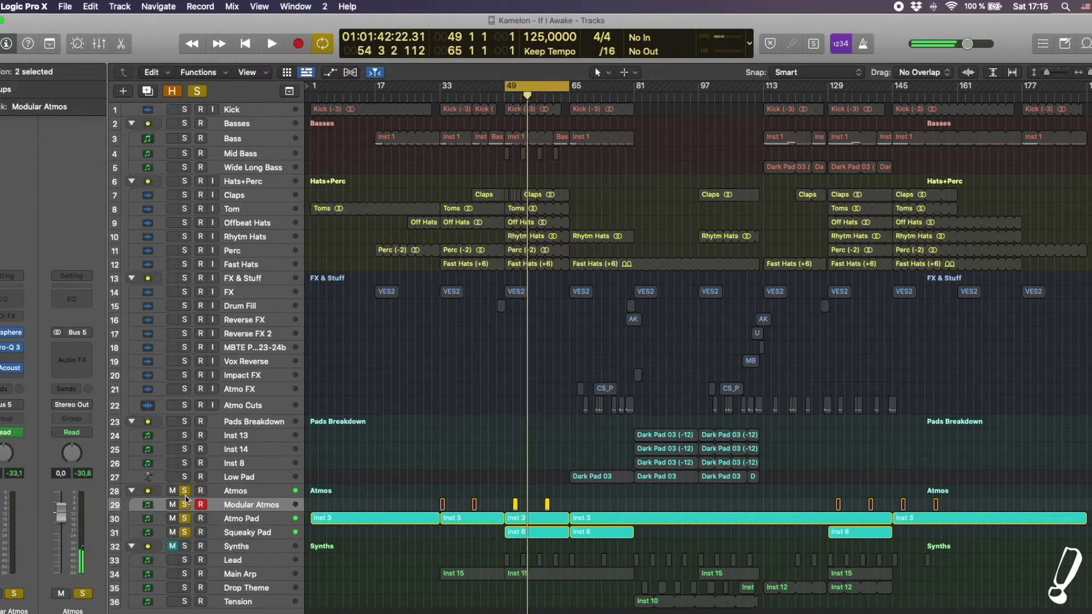
drag(185, 507, 185, 533)
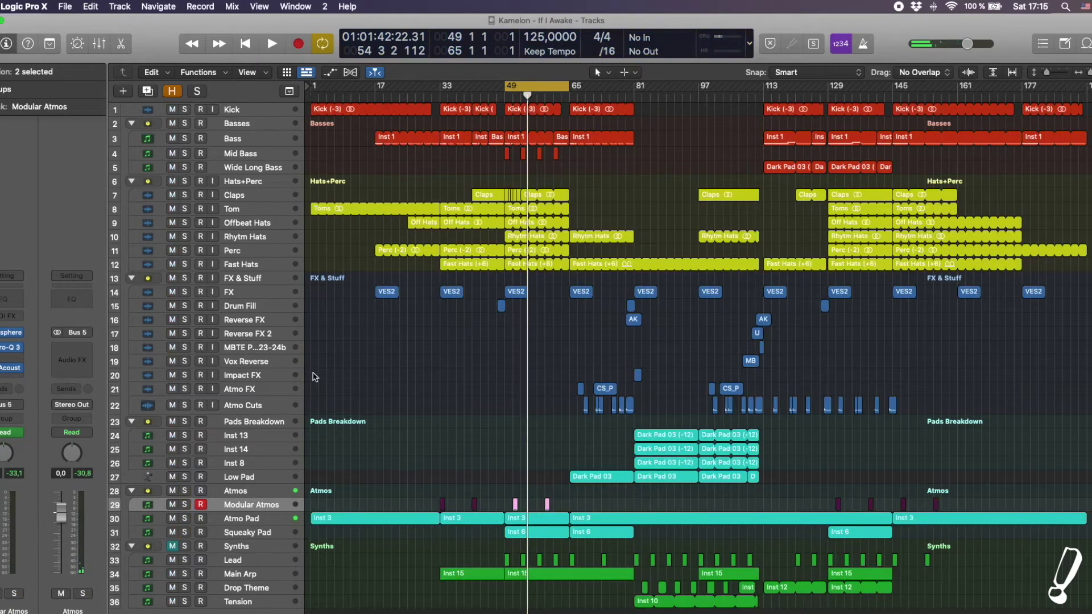
- Solo the Hats+Perc stack together with the Kick and listen to a short passage
click(185, 181)
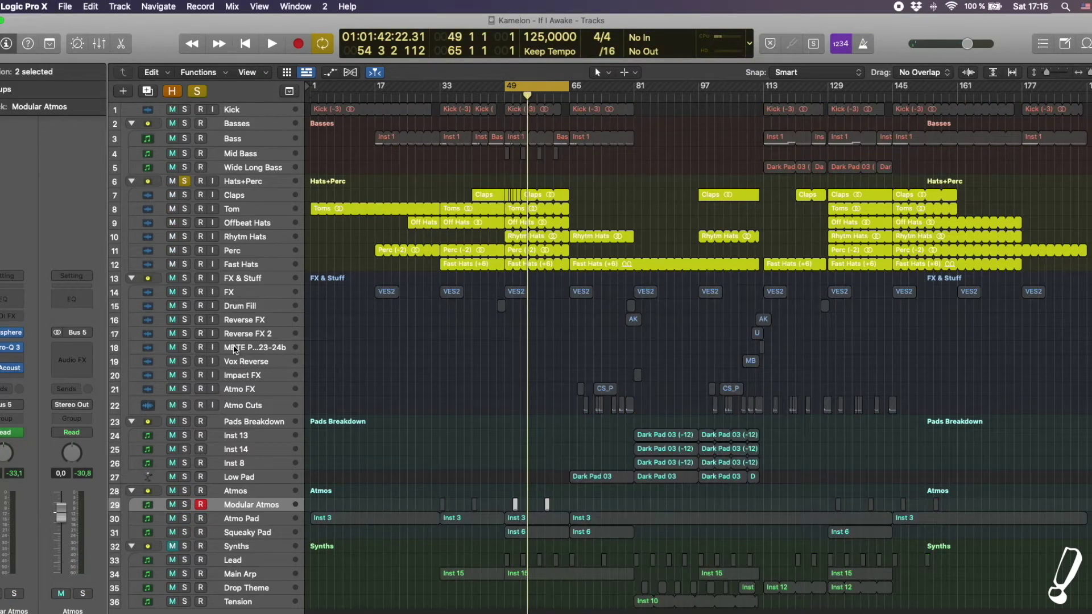
click(185, 109)
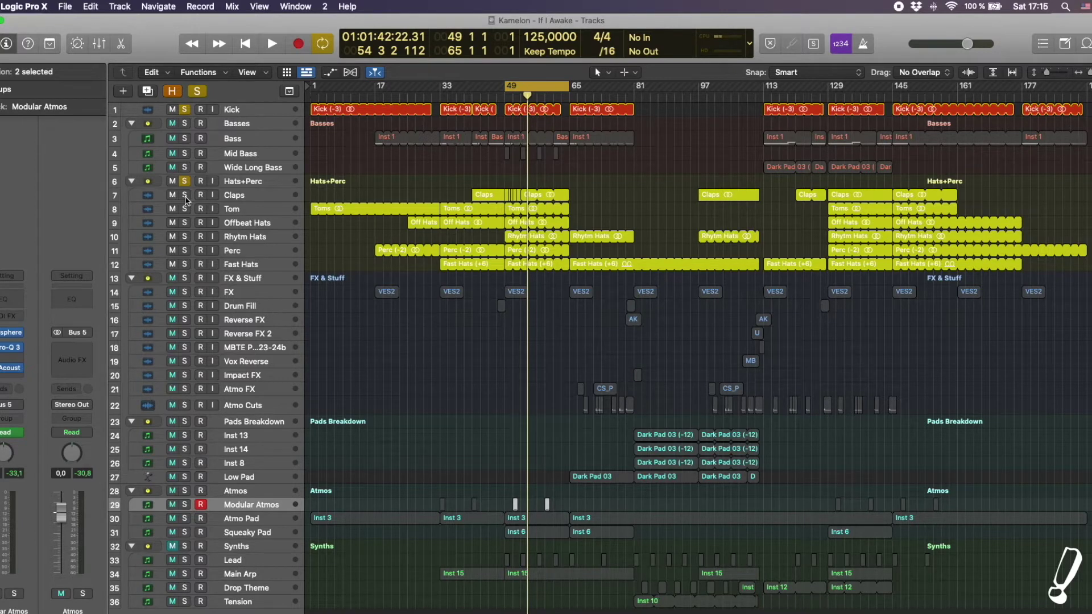
key(space)
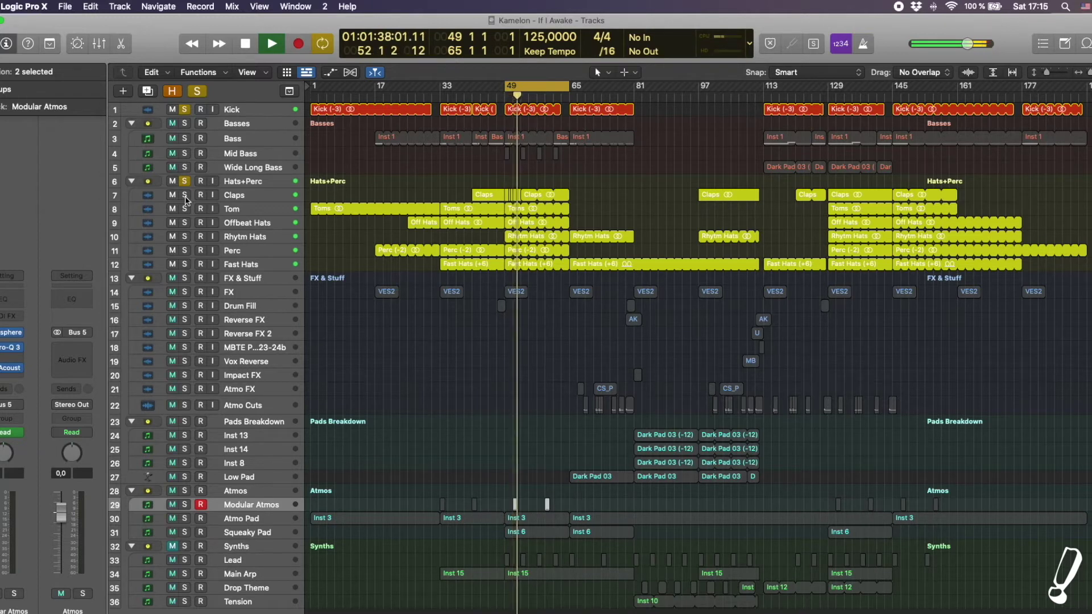
key(space)
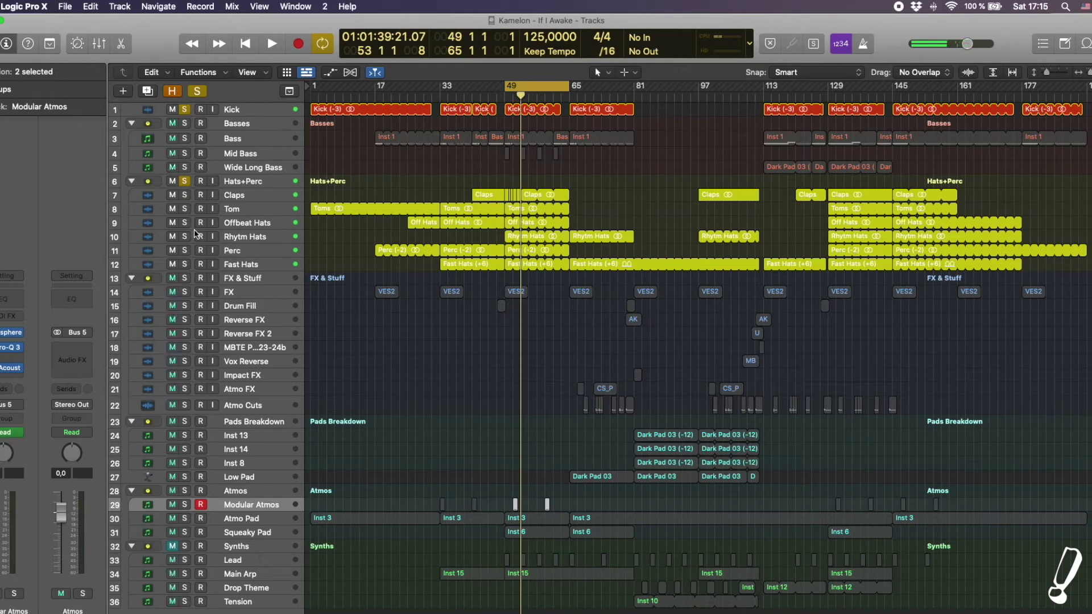
click(184, 195)
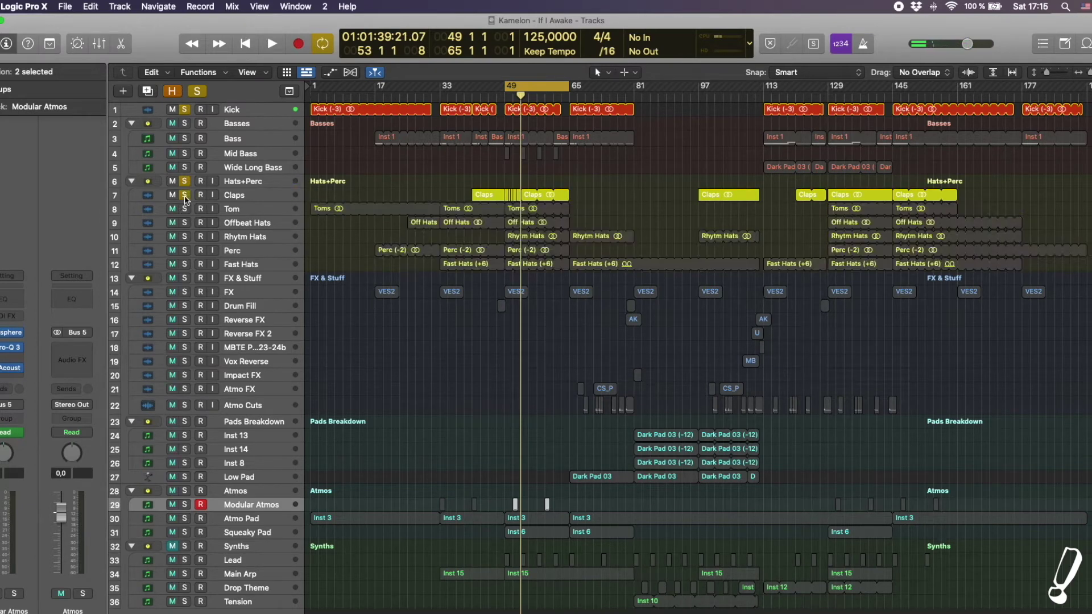
click(185, 223)
click(185, 237)
click(184, 265)
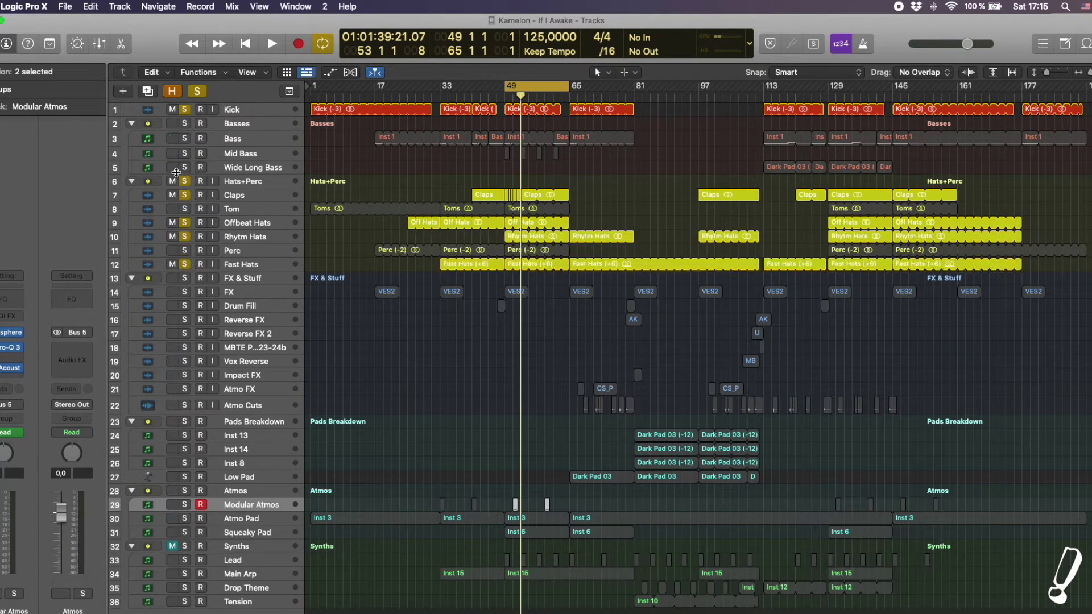
click(184, 195)
click(184, 223)
click(184, 237)
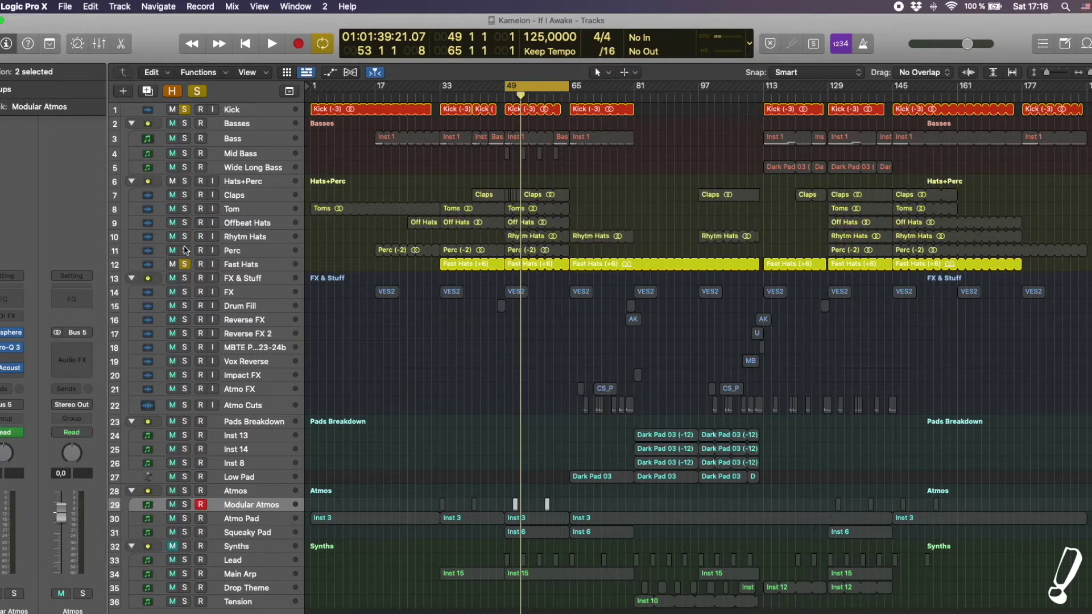
click(184, 264)
- Isolate the Perc track by soloing it and unsoloing the Kick, select it, and start playback
click(185, 252)
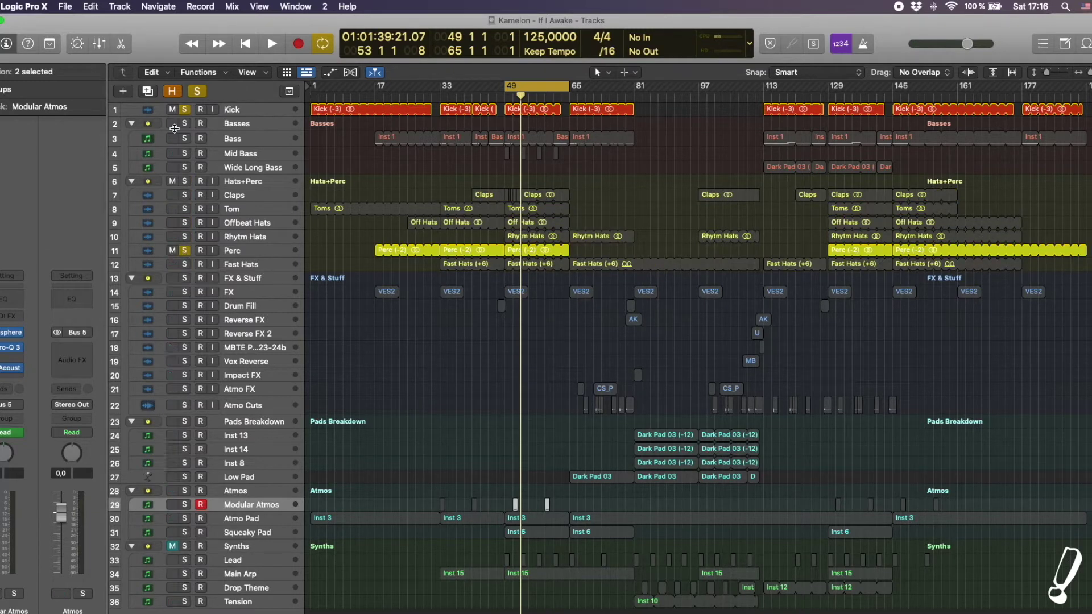
click(182, 111)
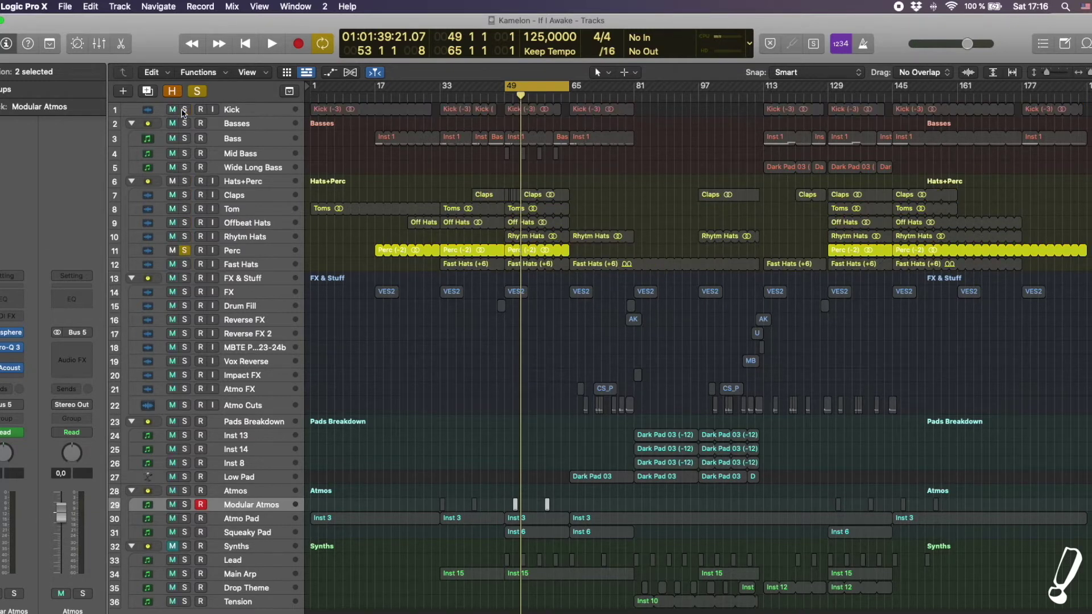
click(280, 253)
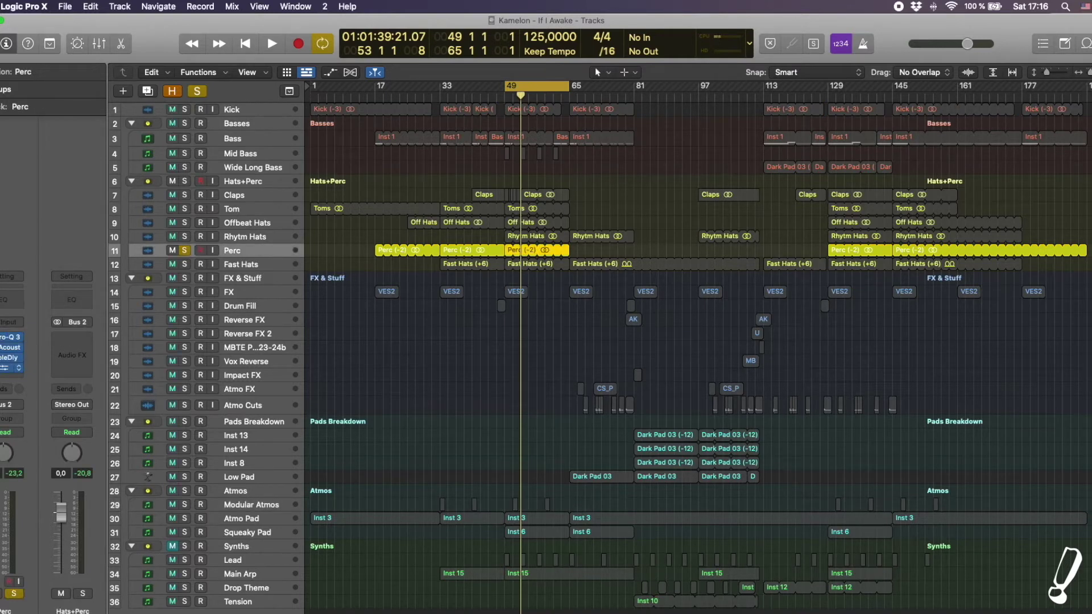
key(space)
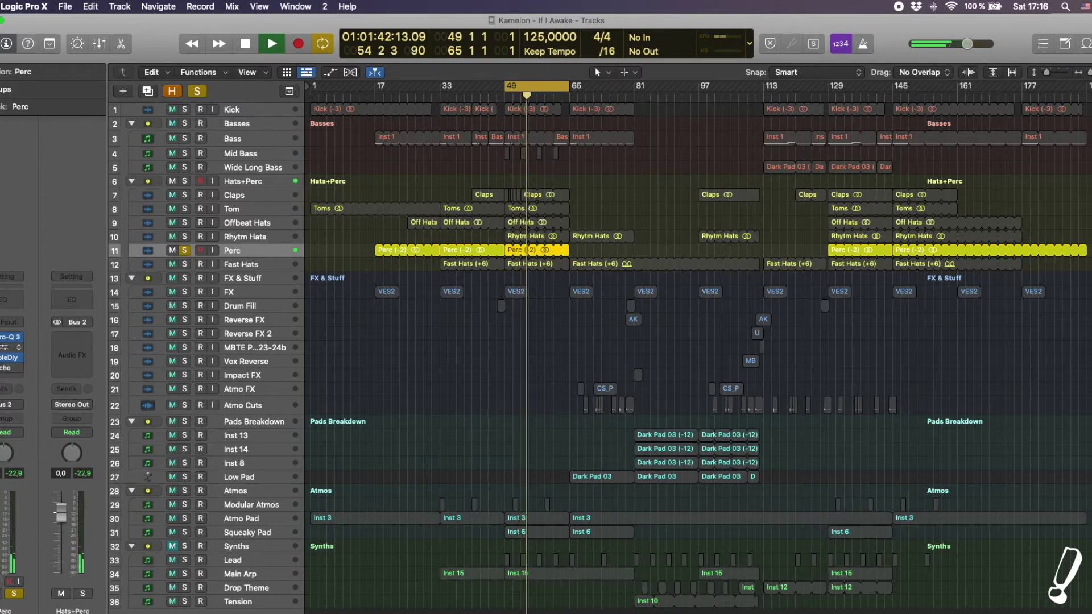
- Examine the settings of the Perc track's ArtsAcoustic Reverb and Echo plug-ins, closing each window
click(1, 353)
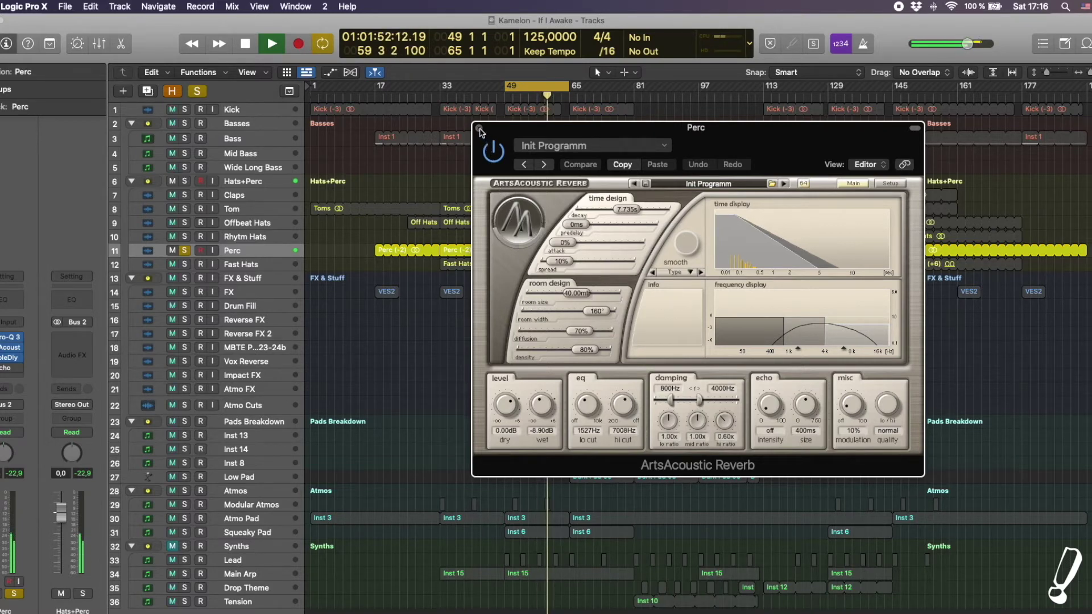
click(479, 130)
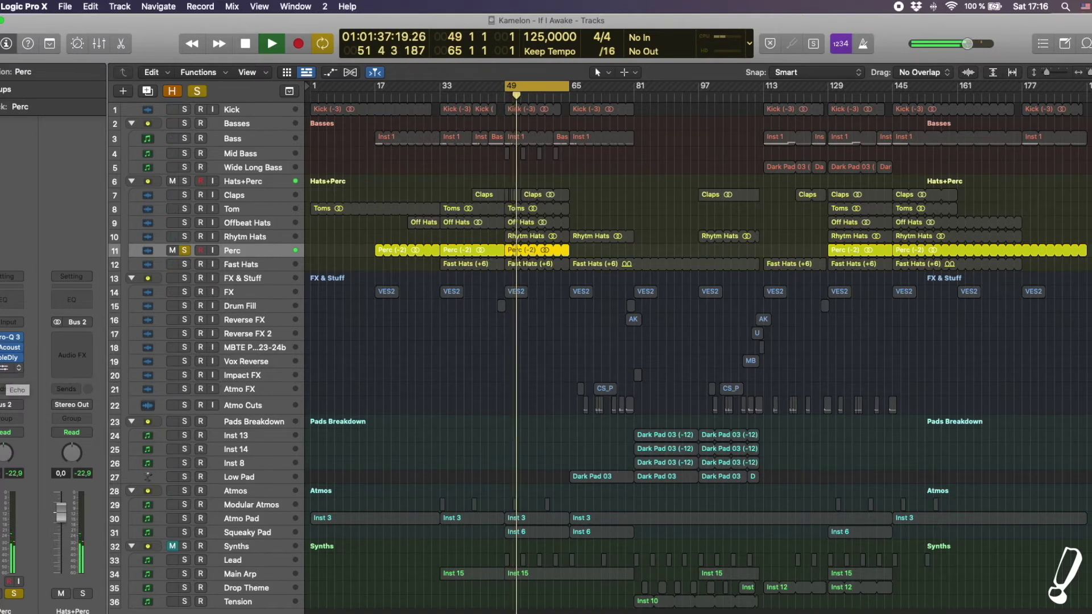
click(5, 368)
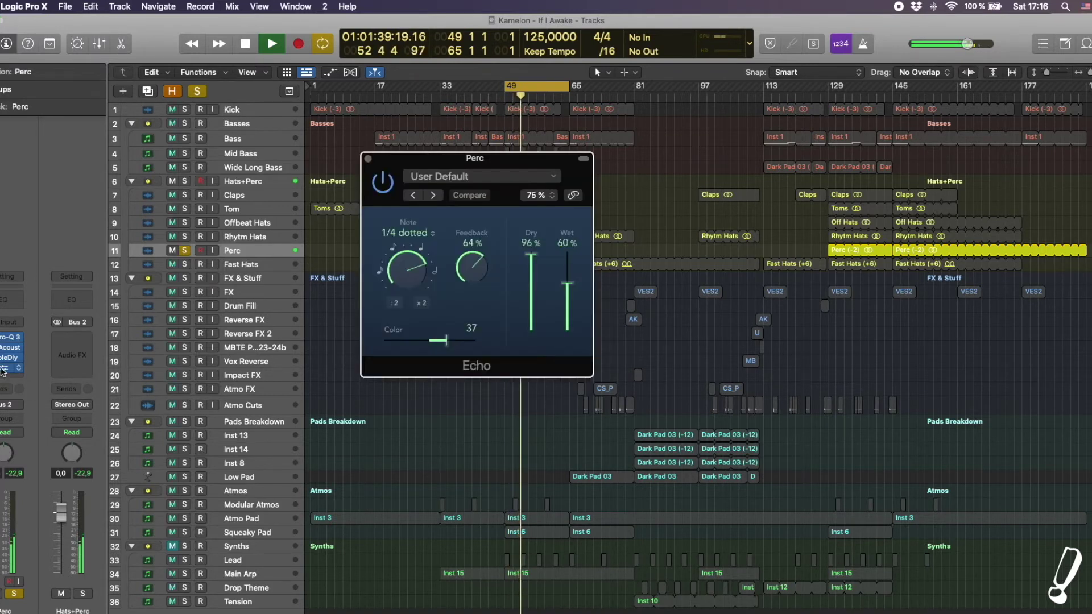
click(368, 159)
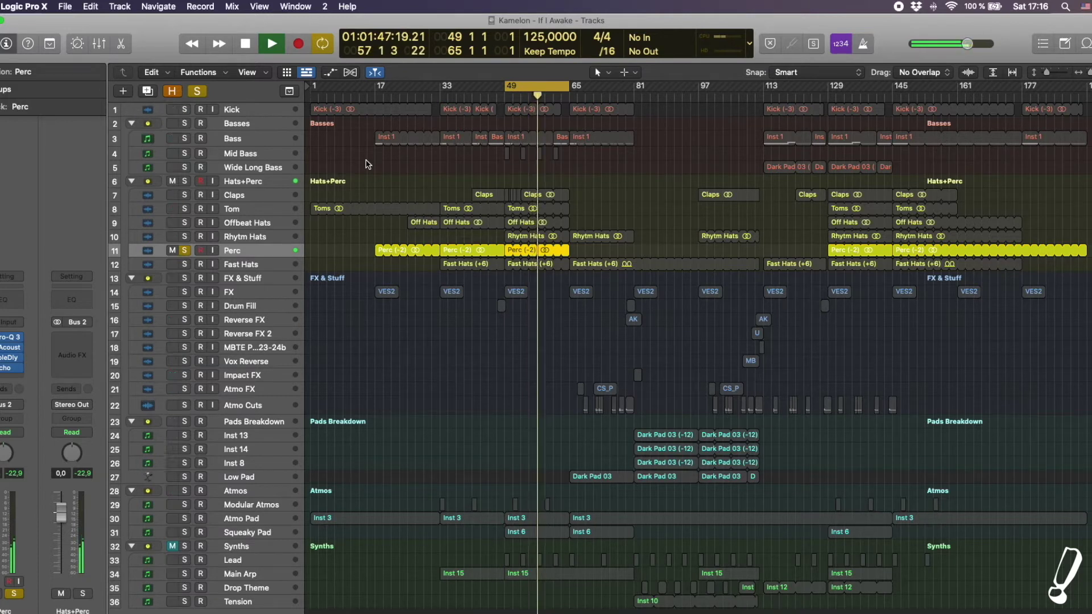
- Layer Tom, Kick, Offbeat Hats, Fast Hats, Rhytm Hats and Claps into the solo one by one during playback
click(184, 209)
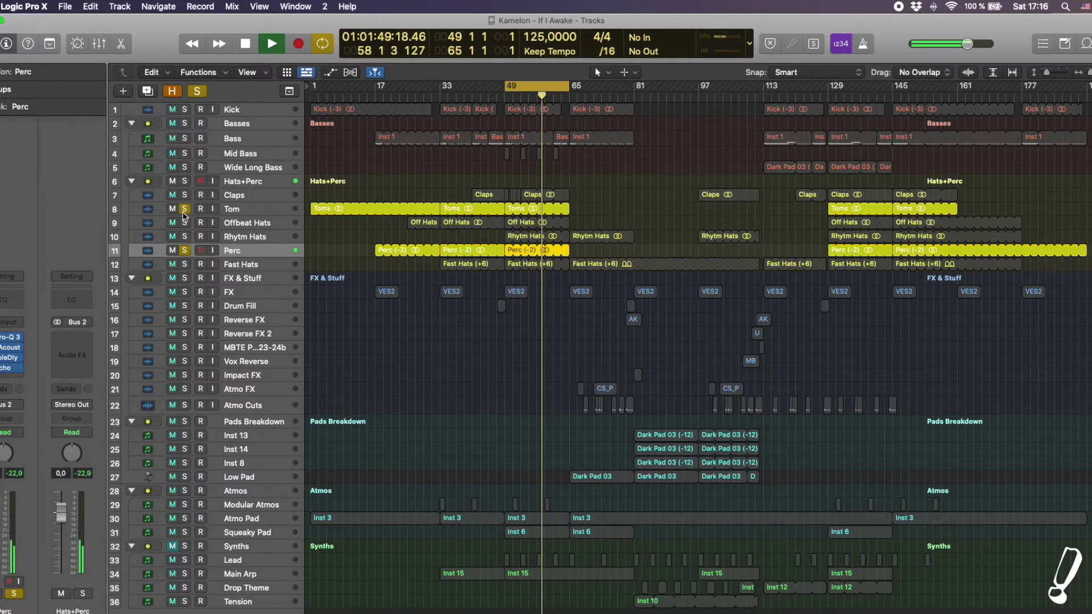
click(184, 109)
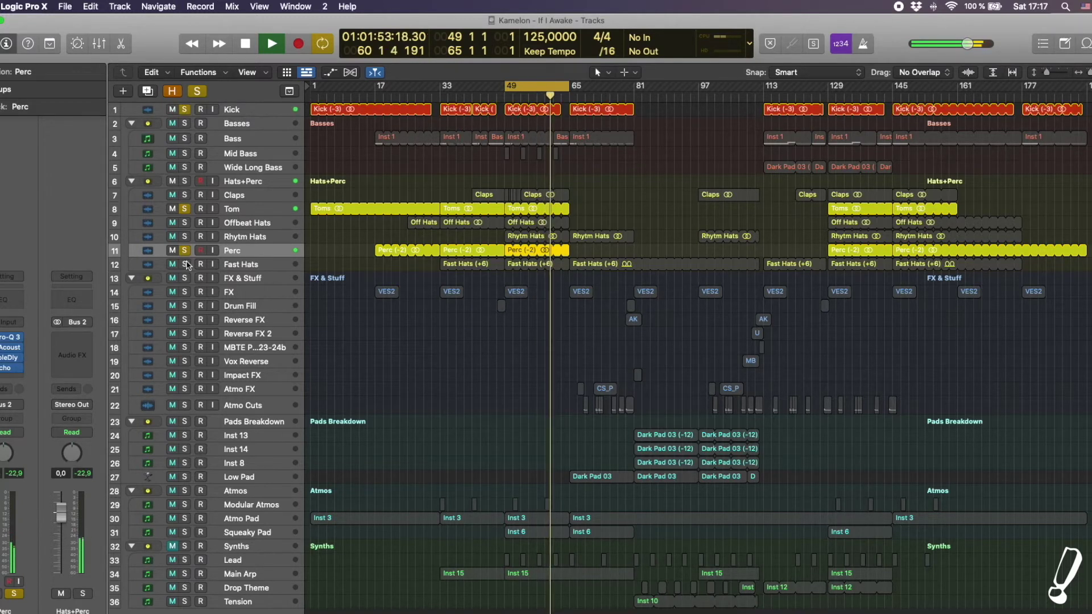
click(184, 222)
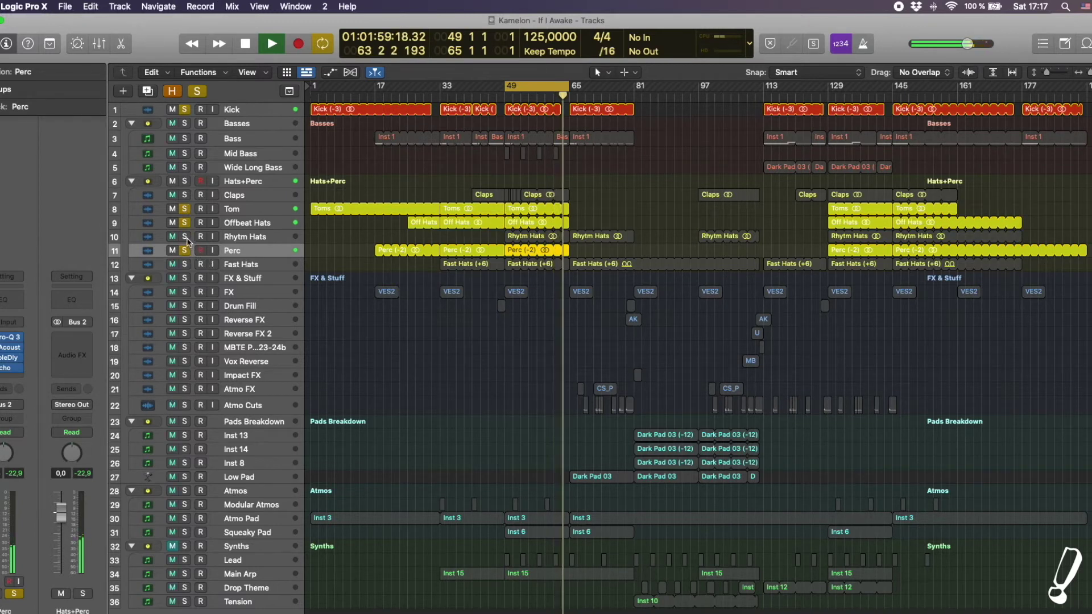
click(184, 265)
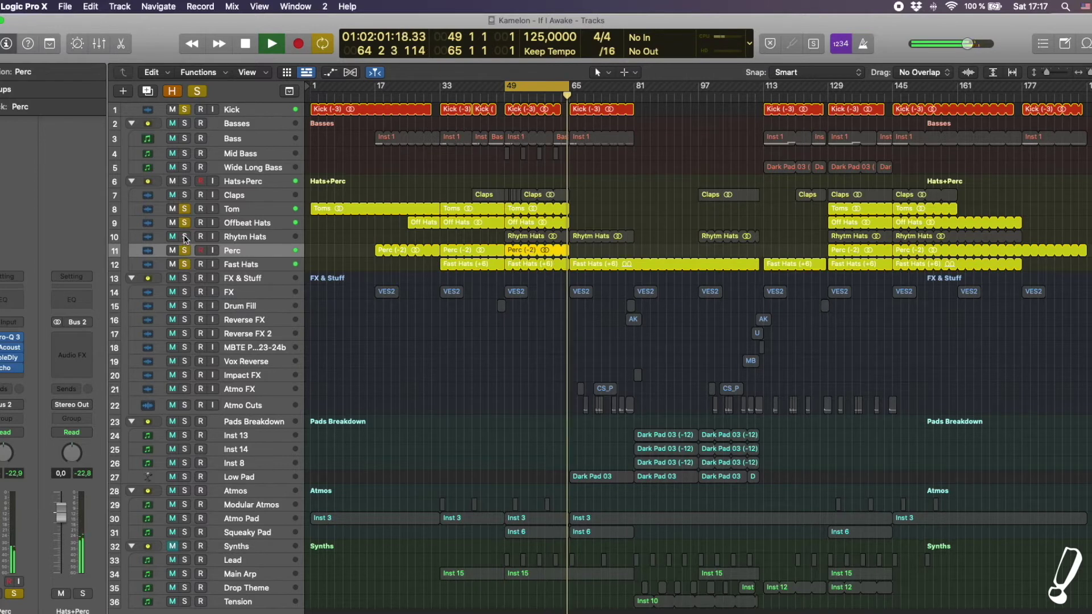
click(185, 237)
click(184, 194)
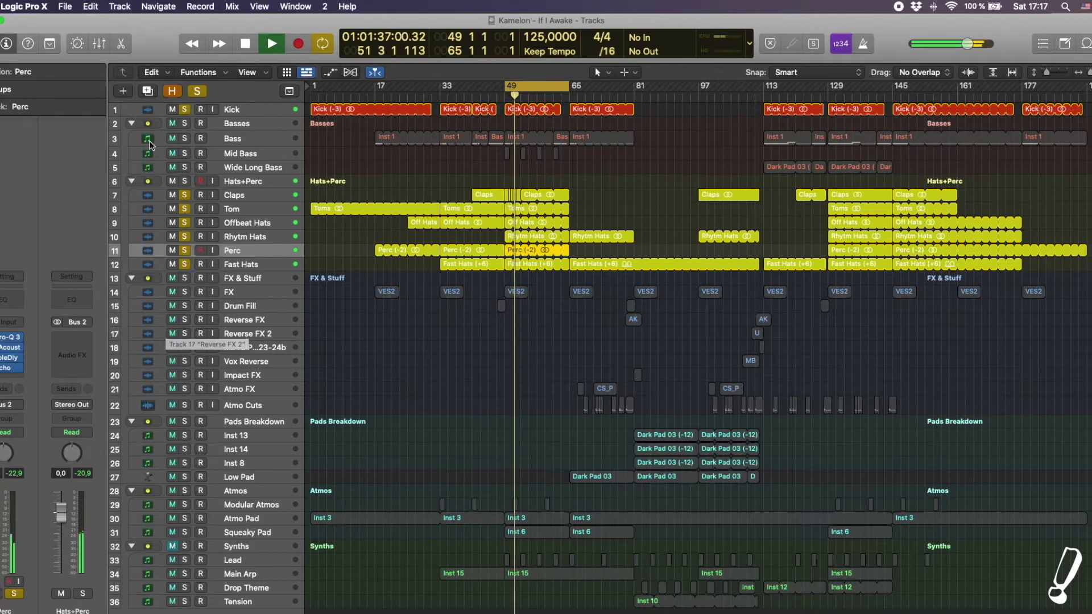
- Stop playback, solo the Bass track, and turn off the Kick's solo
key(space)
click(185, 139)
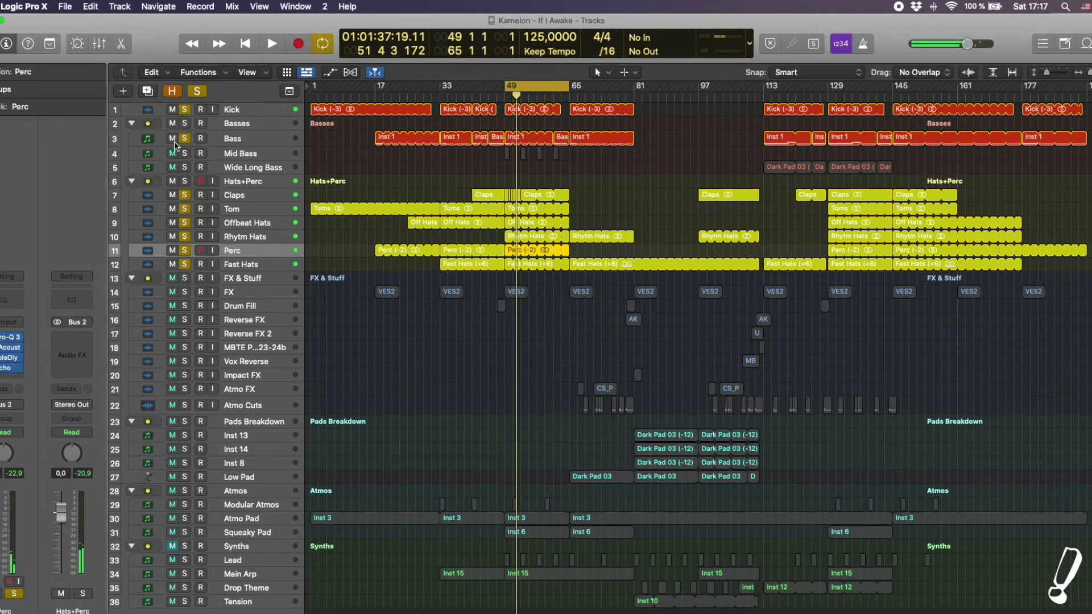
click(184, 110)
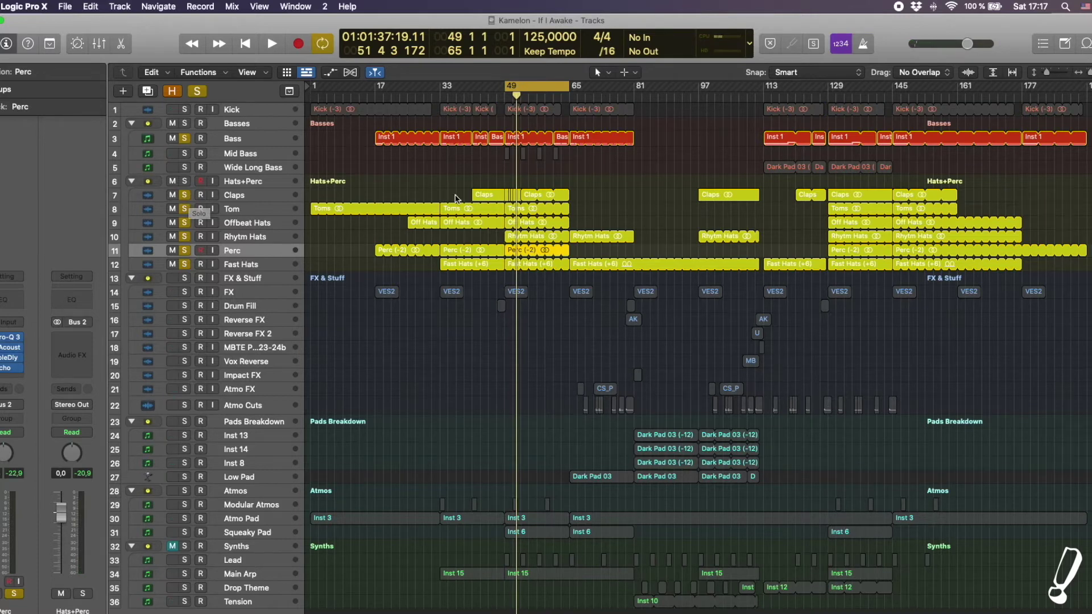
- View the Bass region at bar 49 in the Piano Roll, close the editor, and clear all solos
double_click(509, 140)
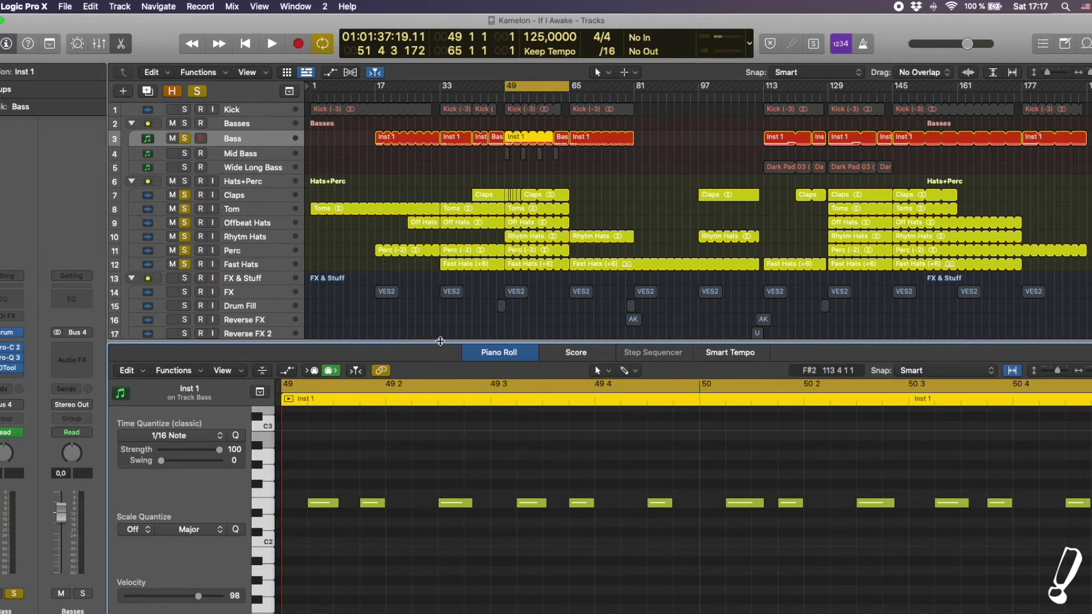
key(e)
click(197, 93)
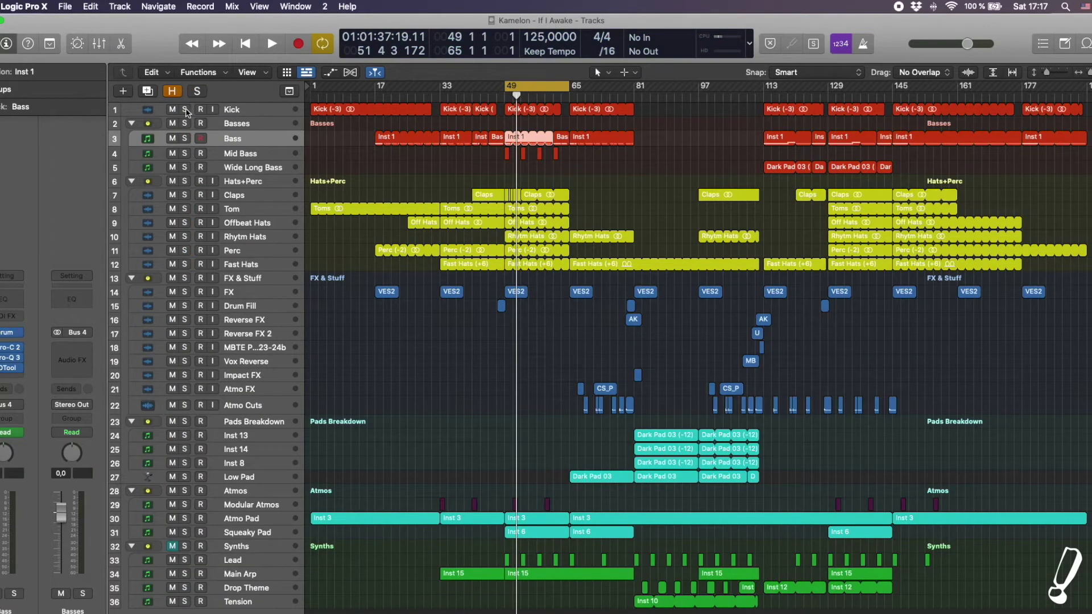
- Solo the Kick, Basses and Hats+Perc tracks, play them together from bar 49, and stop with Mid Bass selected
click(185, 110)
click(185, 124)
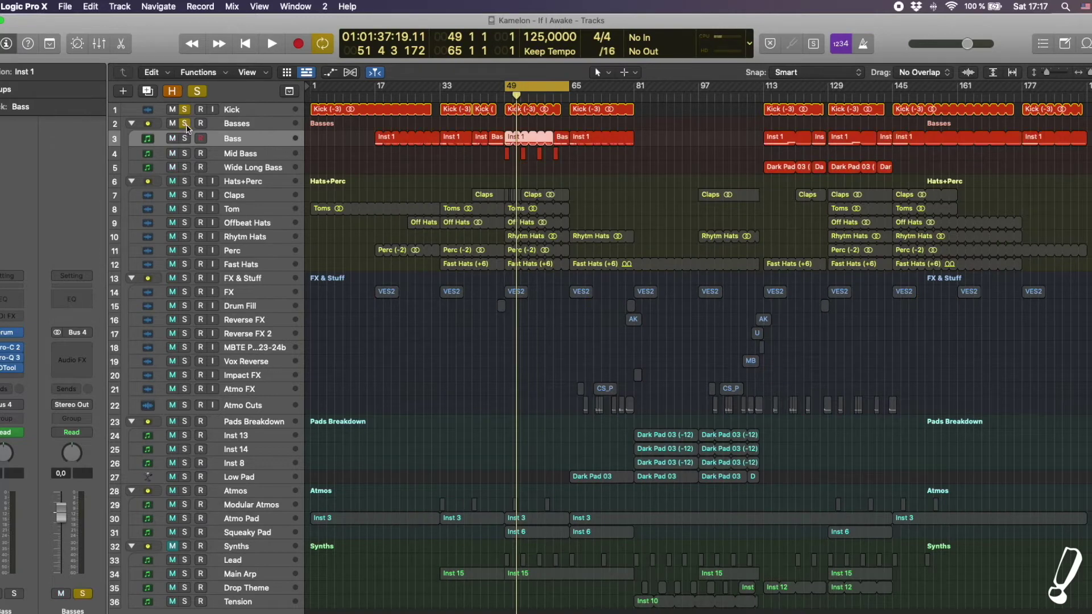
click(184, 182)
key(space)
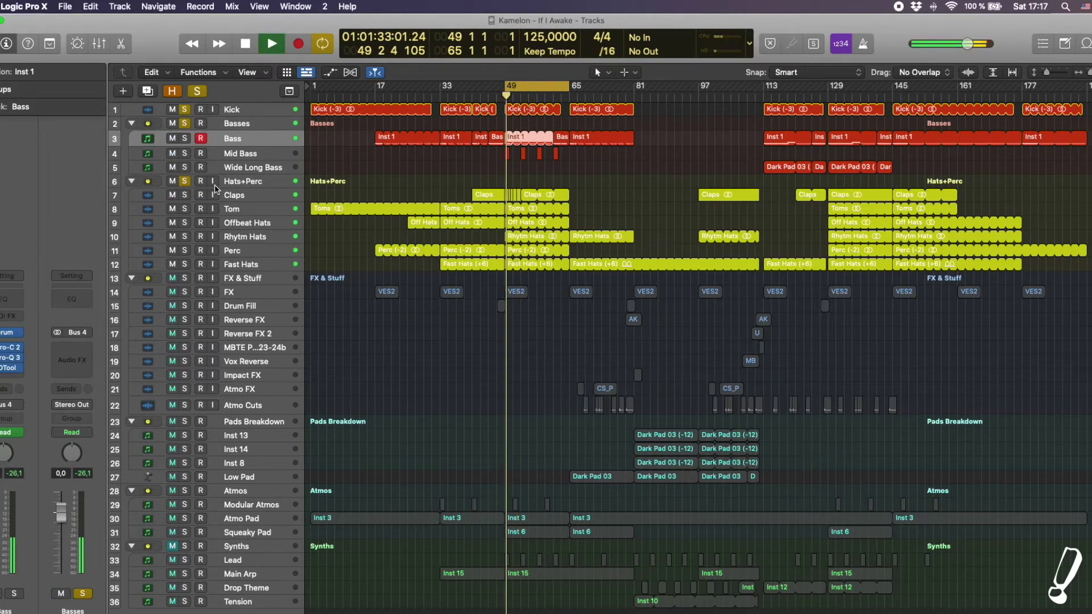
click(234, 155)
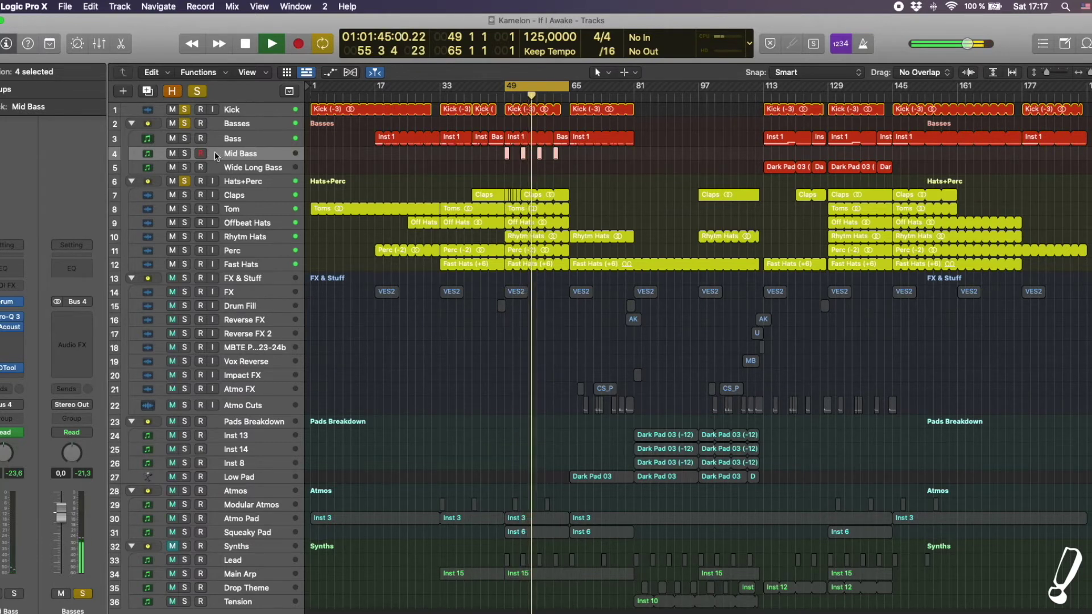
key(space)
- Examine the Bass track's Serum oscillator and effects settings, and close the plug-in
click(235, 140)
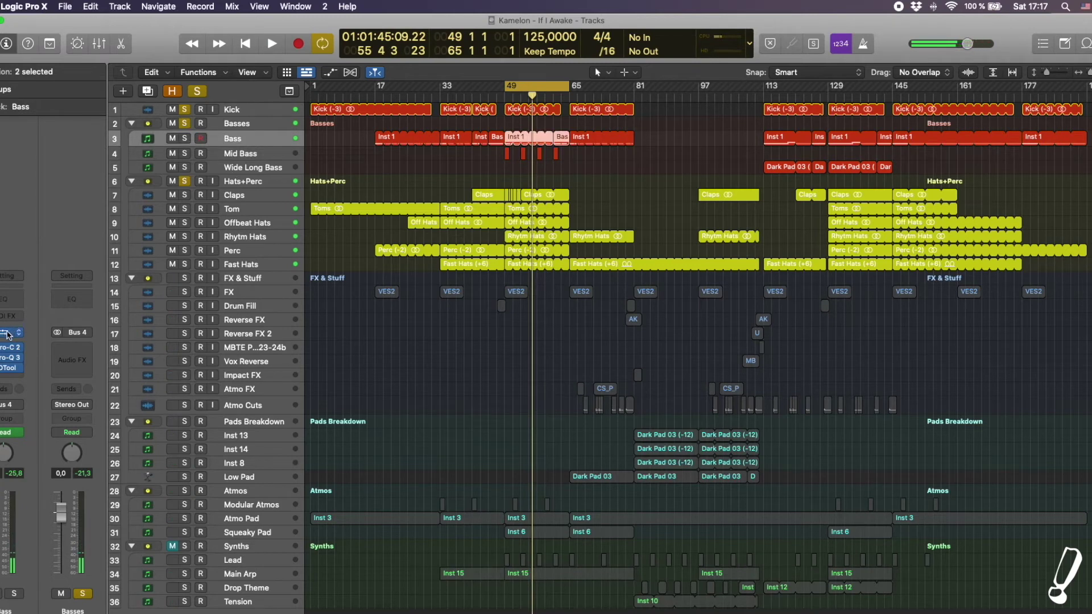
click(7, 333)
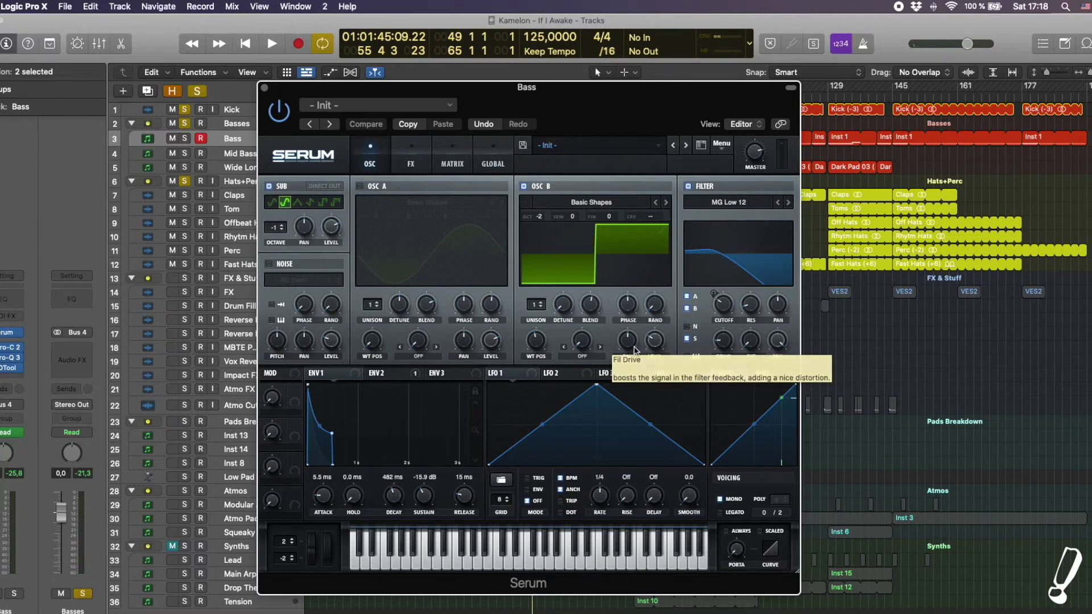
click(407, 162)
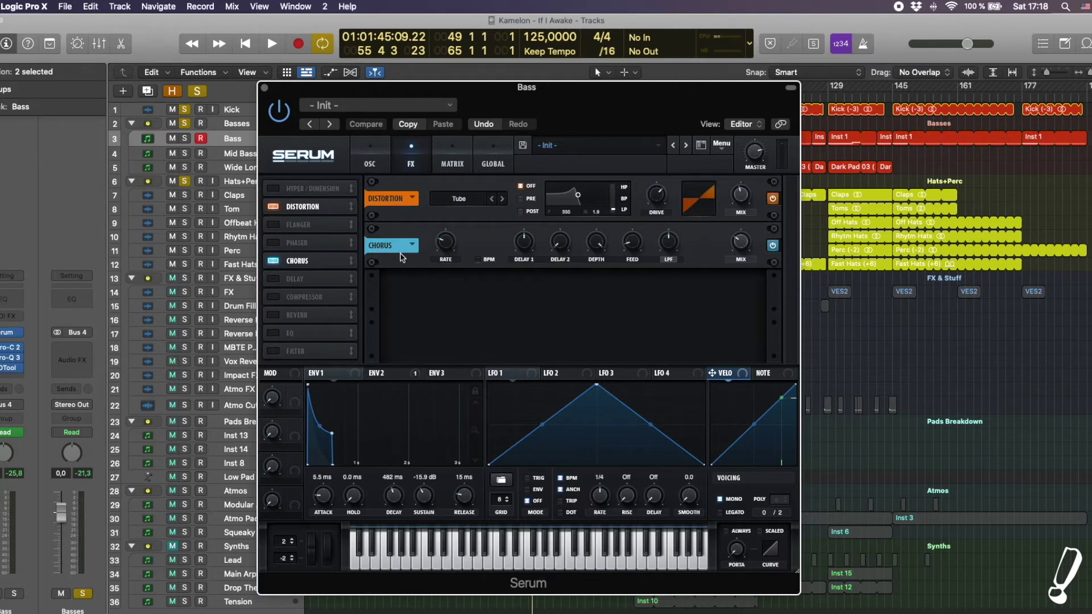
click(265, 89)
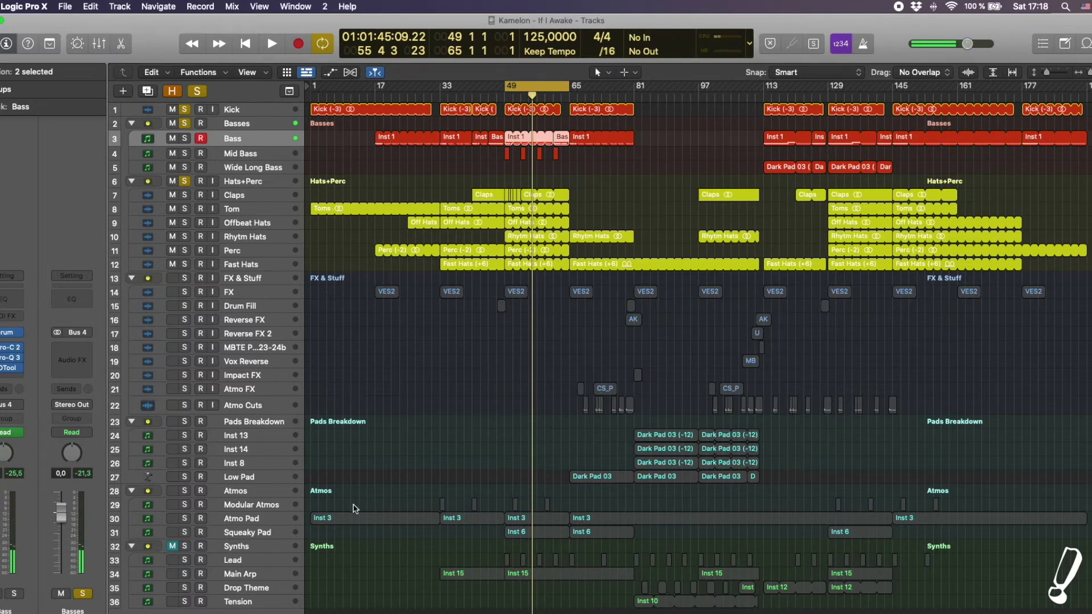
- Clear all solos, audition the Main Arp track soloed from bar 49, and stop playback with that track selected
scroll(294, 444, down, 3)
click(197, 91)
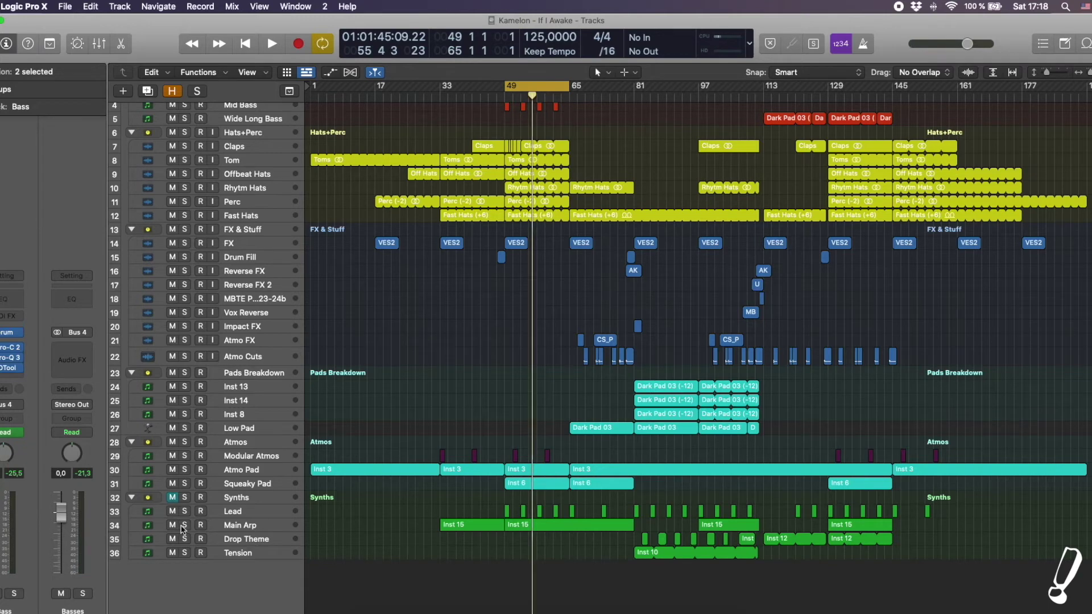
click(184, 525)
key(space)
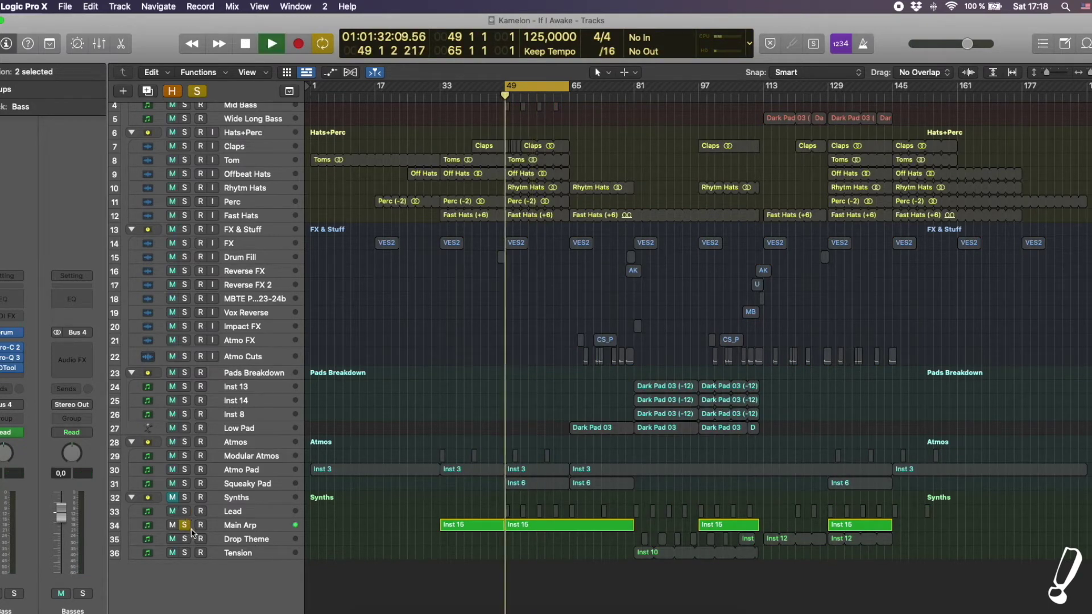
click(238, 527)
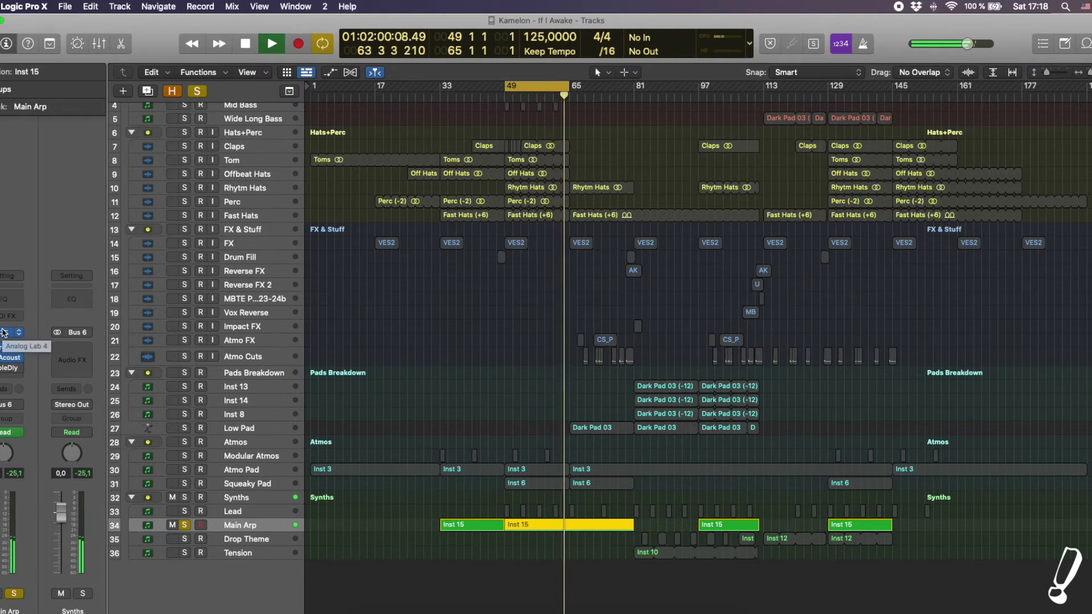
key(space)
- Switch the solo from Main Arp to Lead, start playback, and select the Lead track
click(185, 525)
click(184, 511)
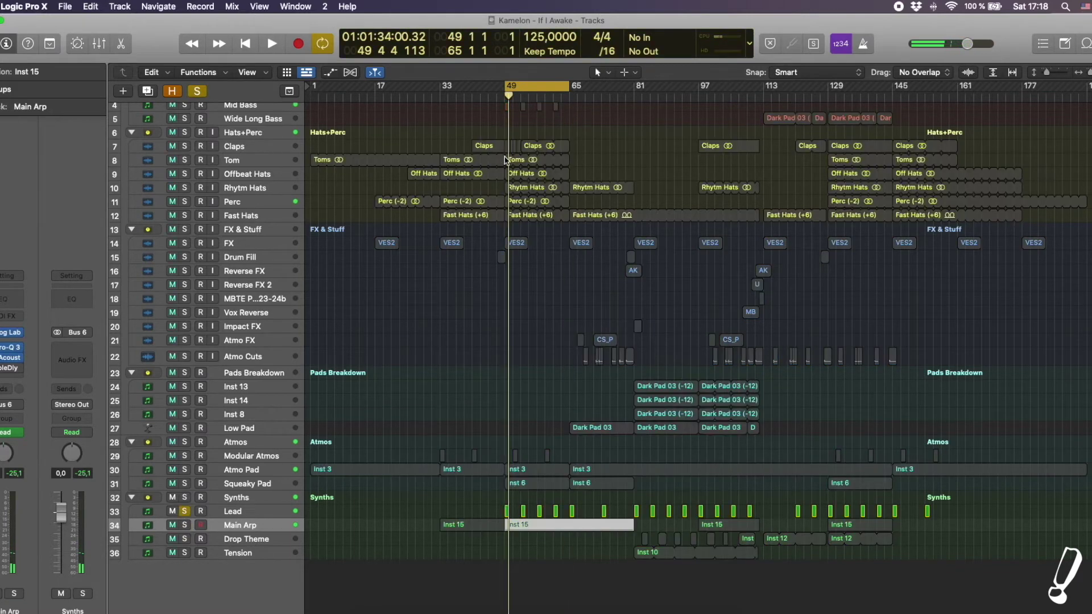
key(space)
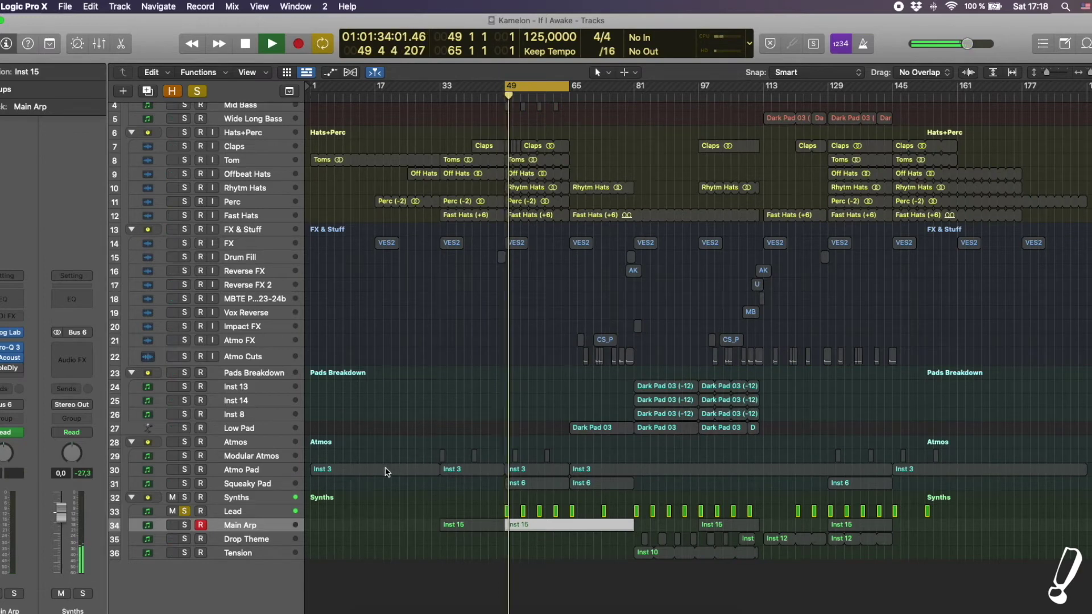
click(256, 512)
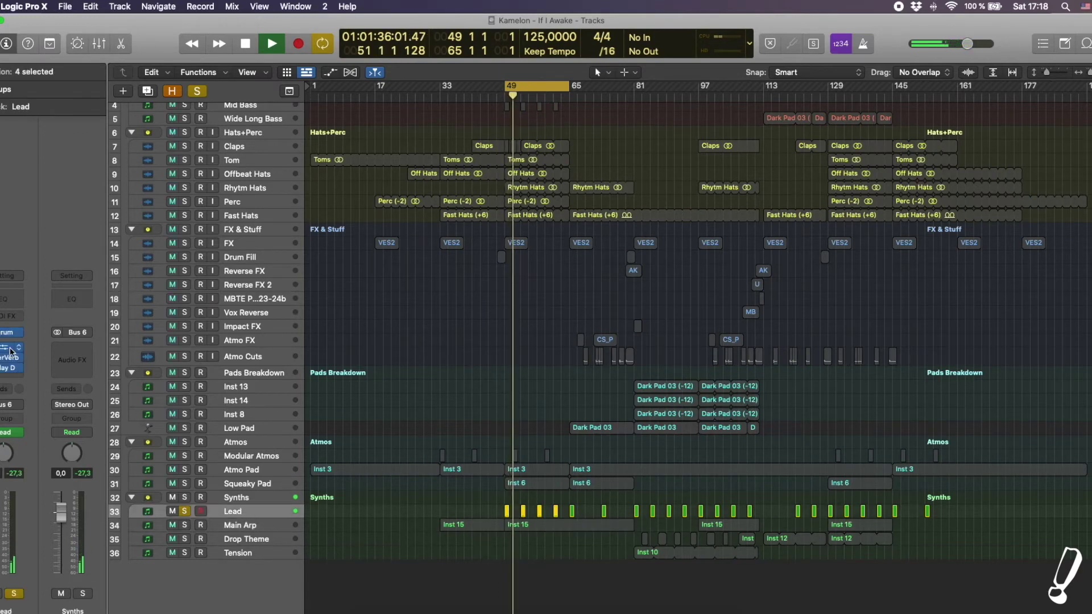
- In the Lead track's Serum, stop playback, sweep oscillator B's Warp and oscillator A's WT Pos, and close the plug-in
click(13, 332)
drag(629, 81, 810, 83)
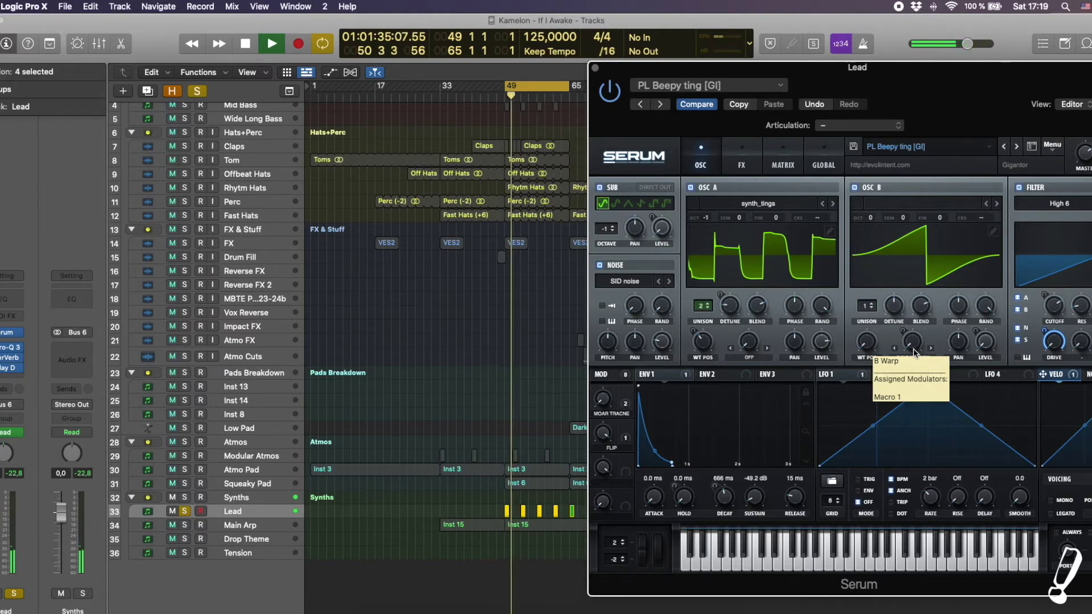
key(space)
drag(914, 353, 919, 261)
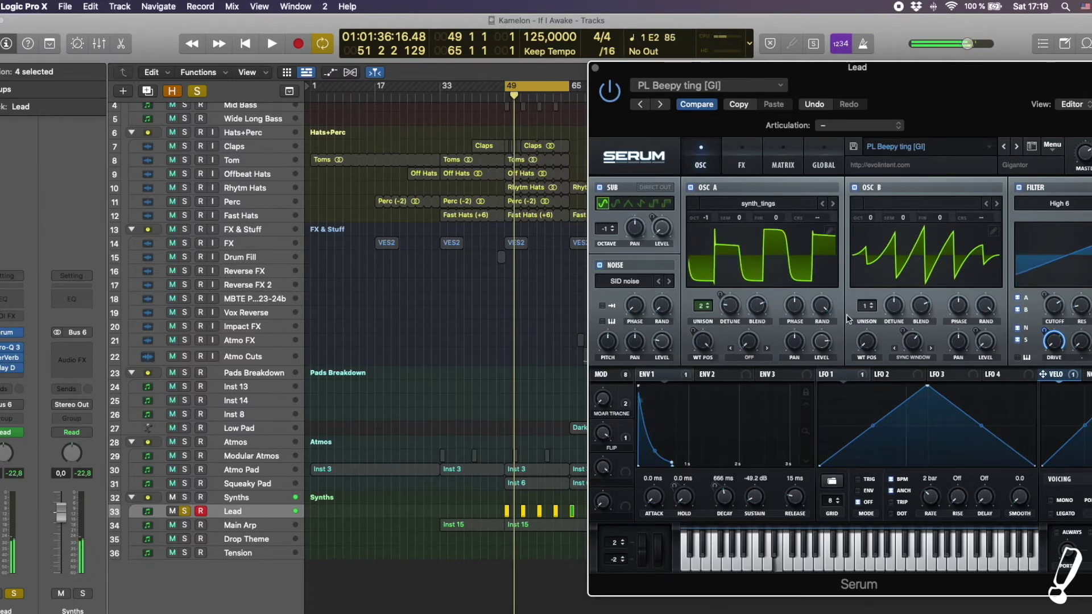
mouse_move(915, 342)
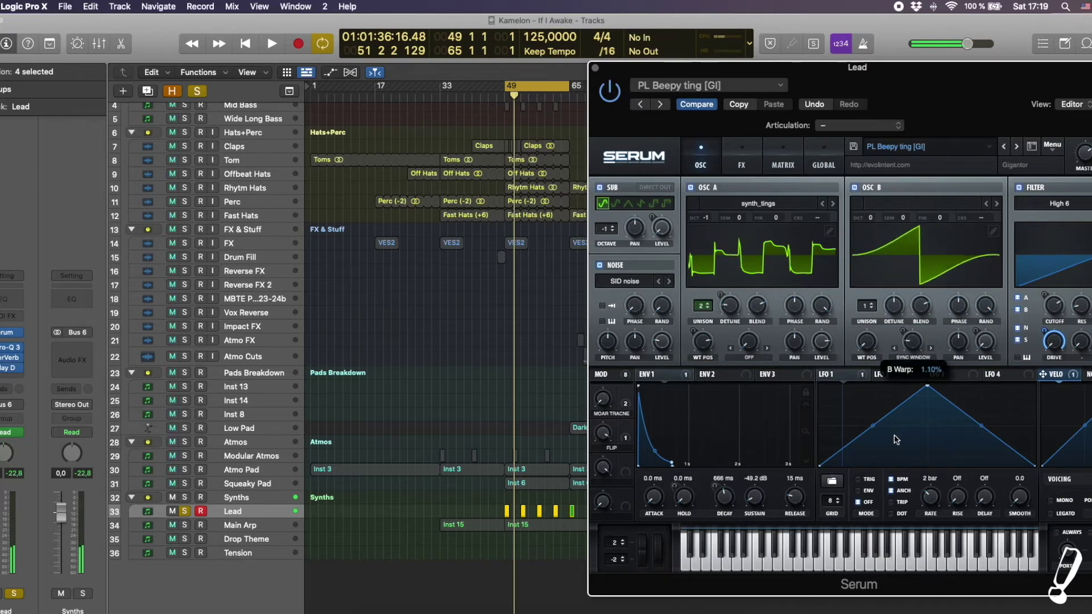
drag(698, 344, 700, 379)
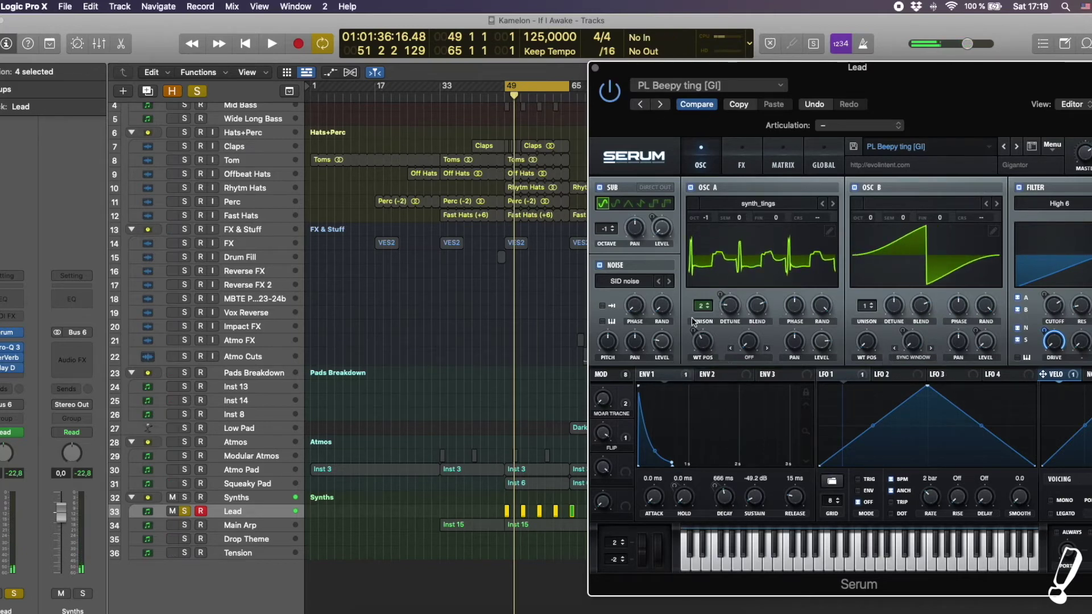
click(594, 69)
- Move the cycle range to bars 65–81, clear all solos, and start playback
drag(534, 85, 598, 85)
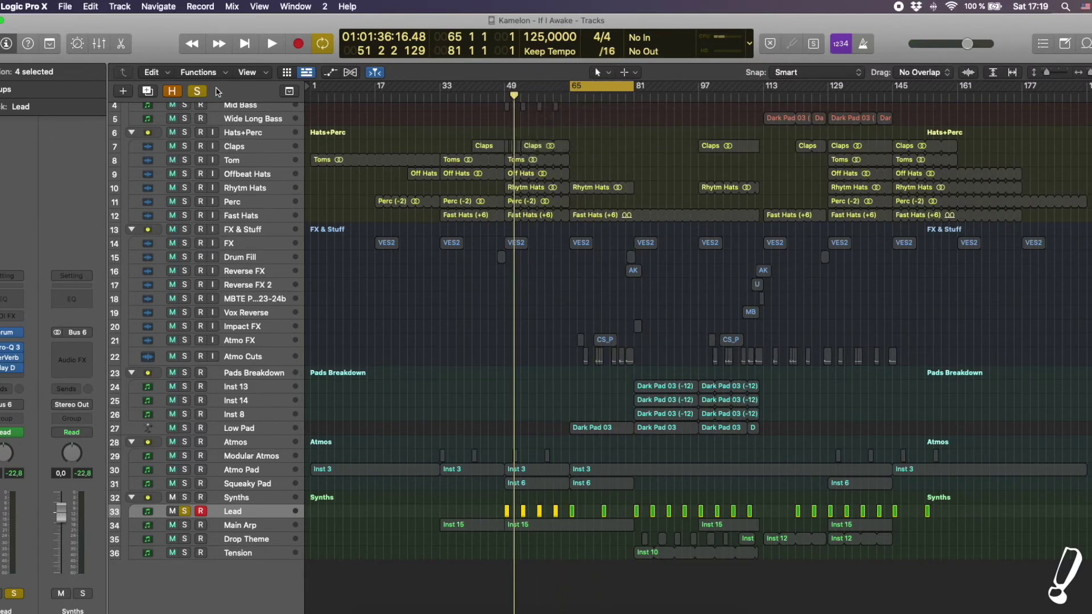
click(203, 92)
key(space)
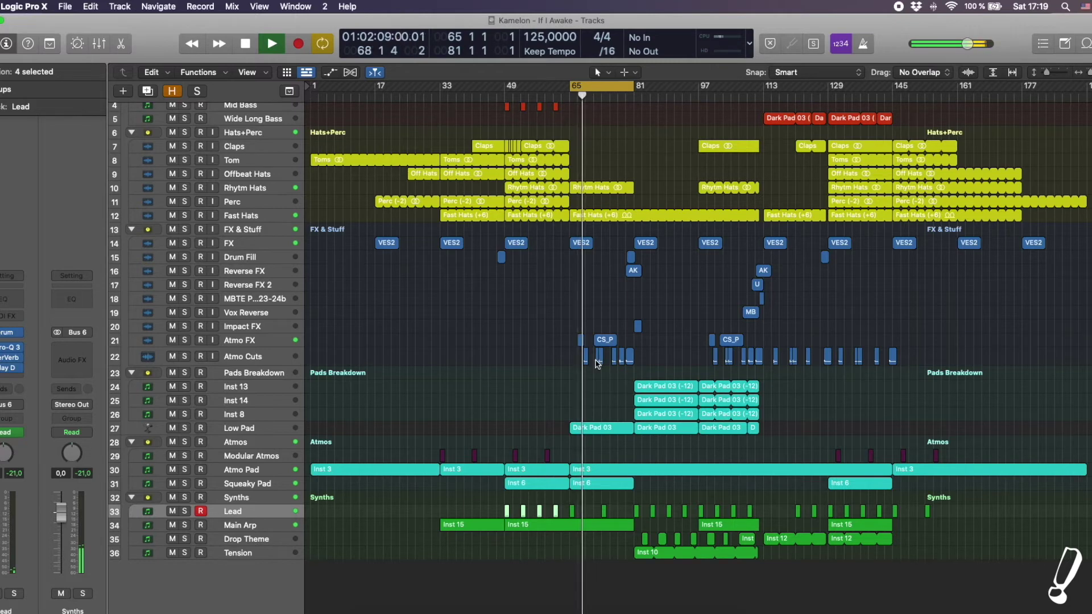
- Inspect the Atmo FX and Atmo Cuts tracks up close during playback, leaving Atmo Cuts selected
scroll(603, 359, up, 2)
scroll(602, 360, up, 6)
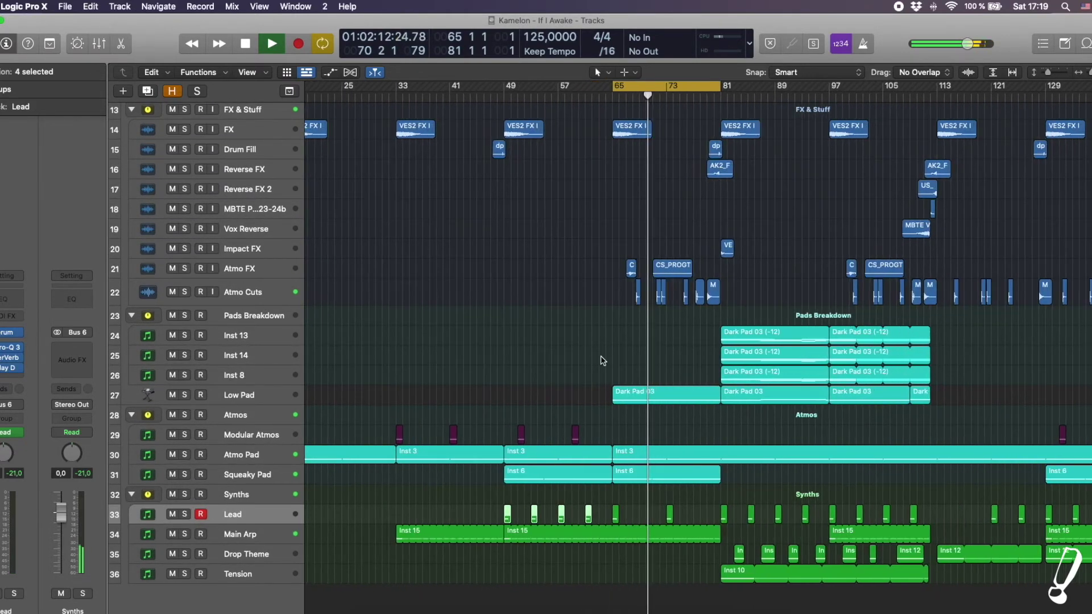
scroll(602, 357, up, 1)
scroll(675, 329, up, 3)
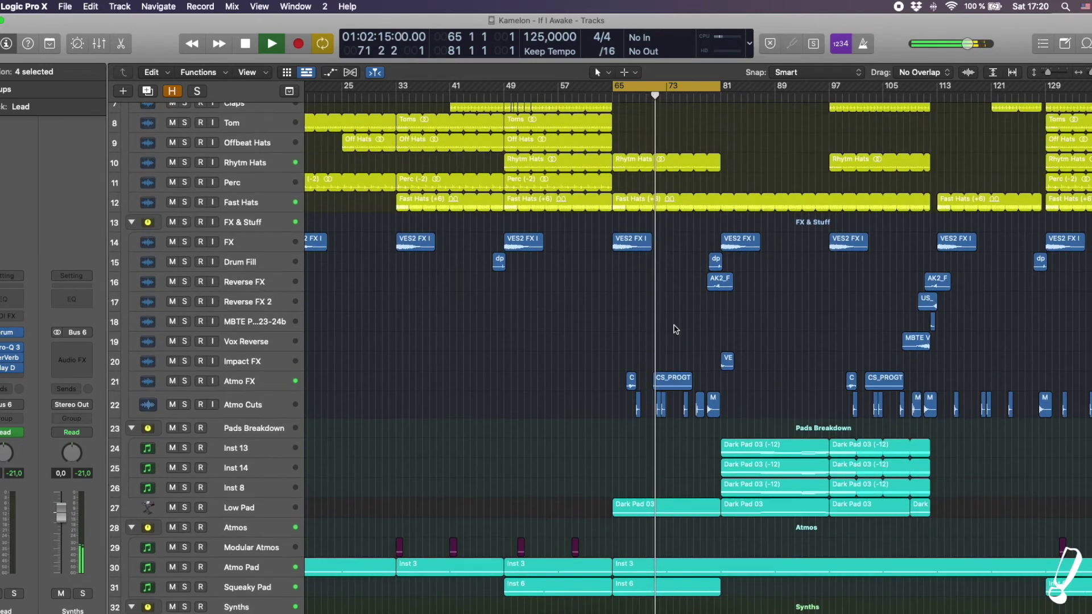
click(241, 409)
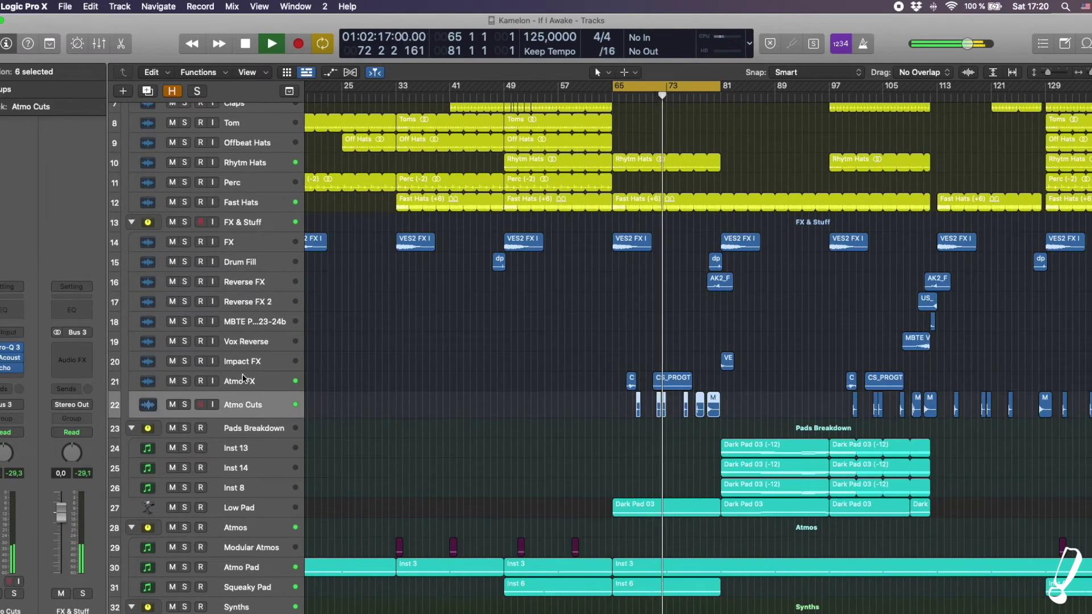
click(244, 381)
click(259, 405)
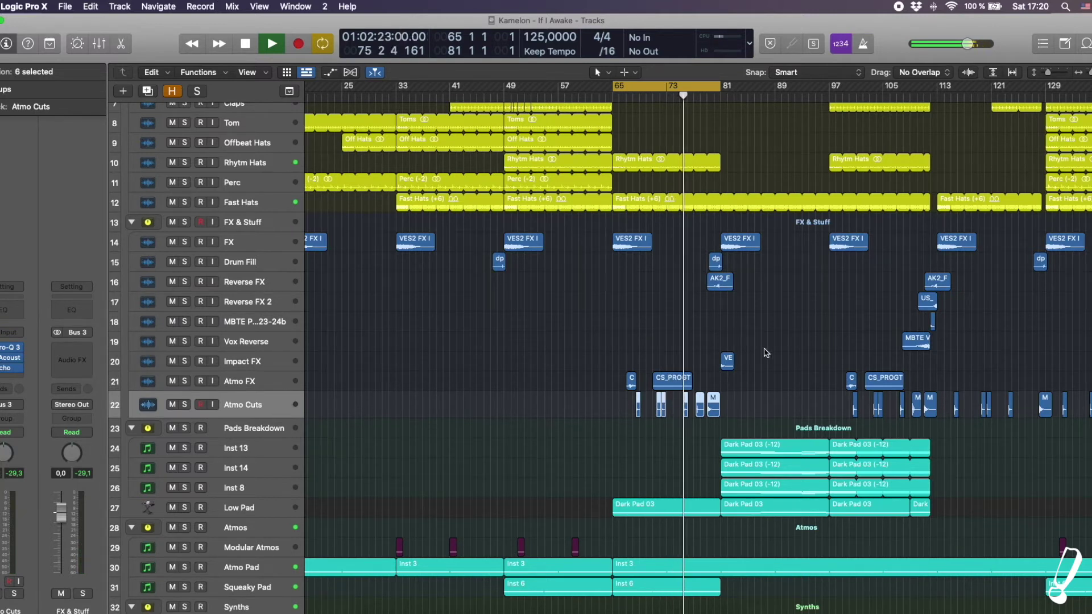
- Turn off cycle mode, let playback run past bar 81, and review the Inst 13, Inst 14 and Inst 8 pad tracks
key(c)
scroll(757, 336, down, 5)
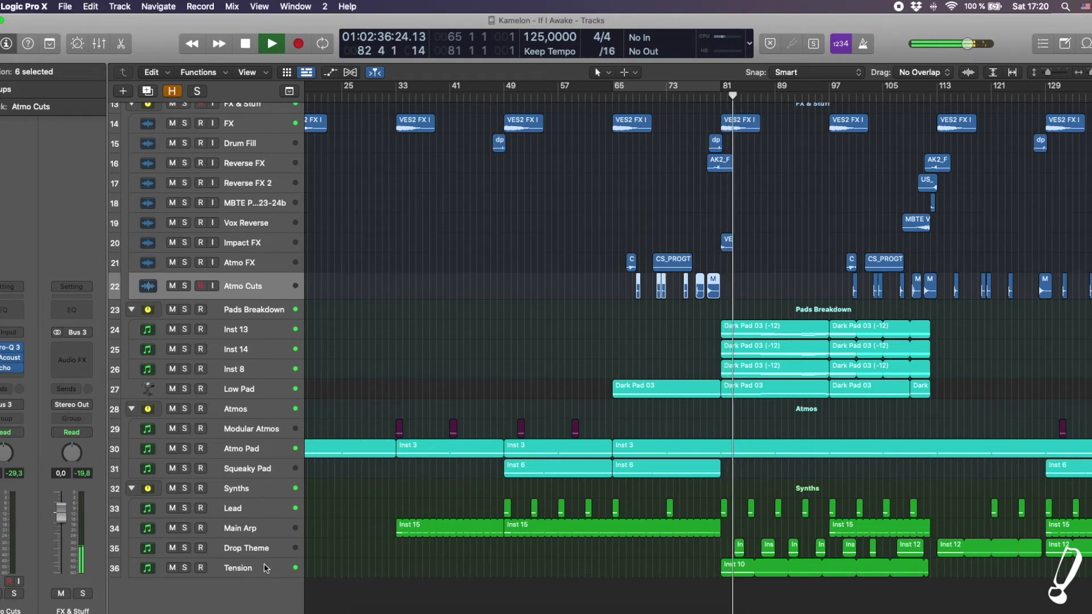
click(248, 331)
click(254, 374)
key(Up)
key(Up)
key(Down)
key(Down)
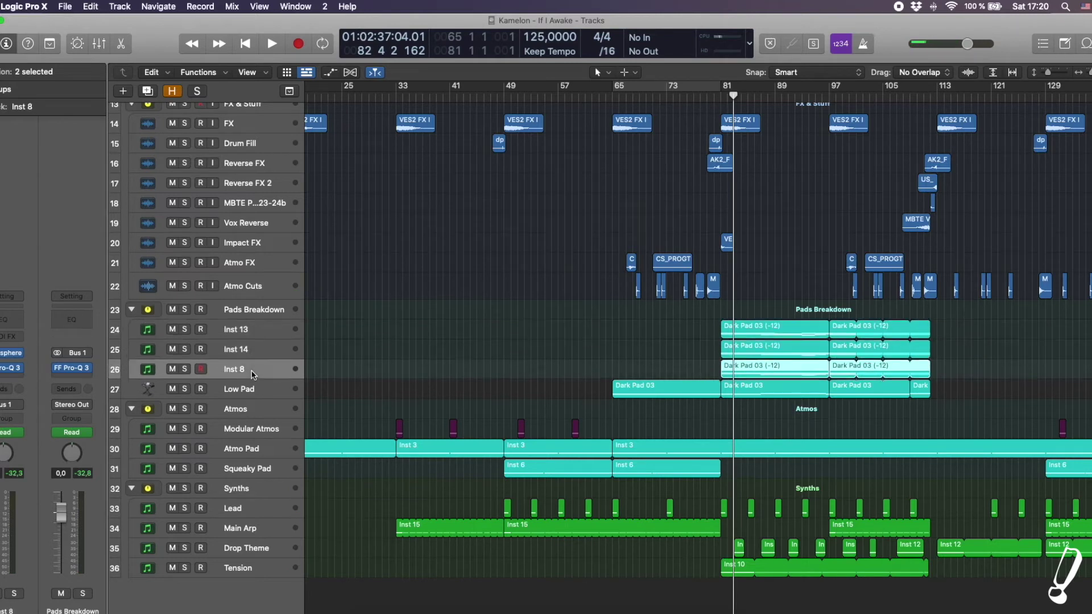
click(246, 333)
- Examine the ES2 synthesizer settings on the Low Pad track and close the plug-in
click(249, 388)
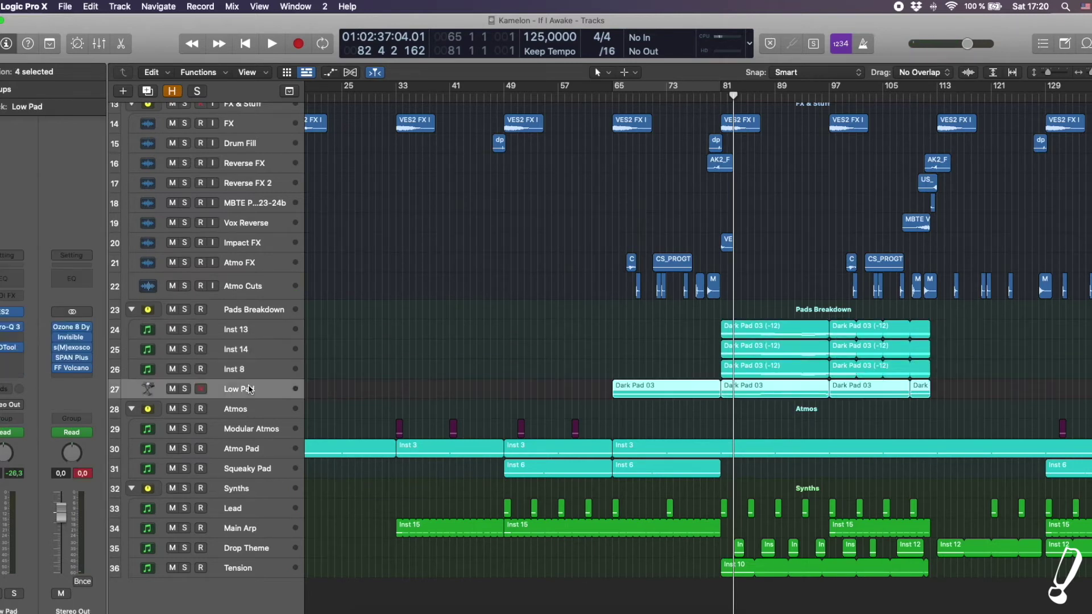
click(3, 312)
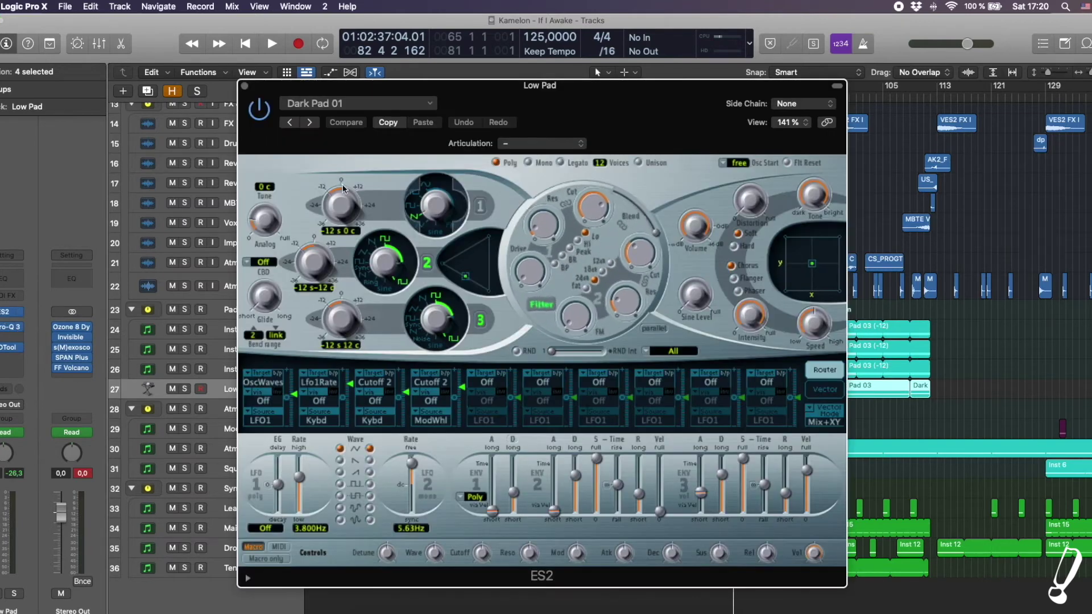
click(248, 91)
- Place the playhead at bar 81, solo Pads Breakdown and Low Pad, and start playback
click(720, 98)
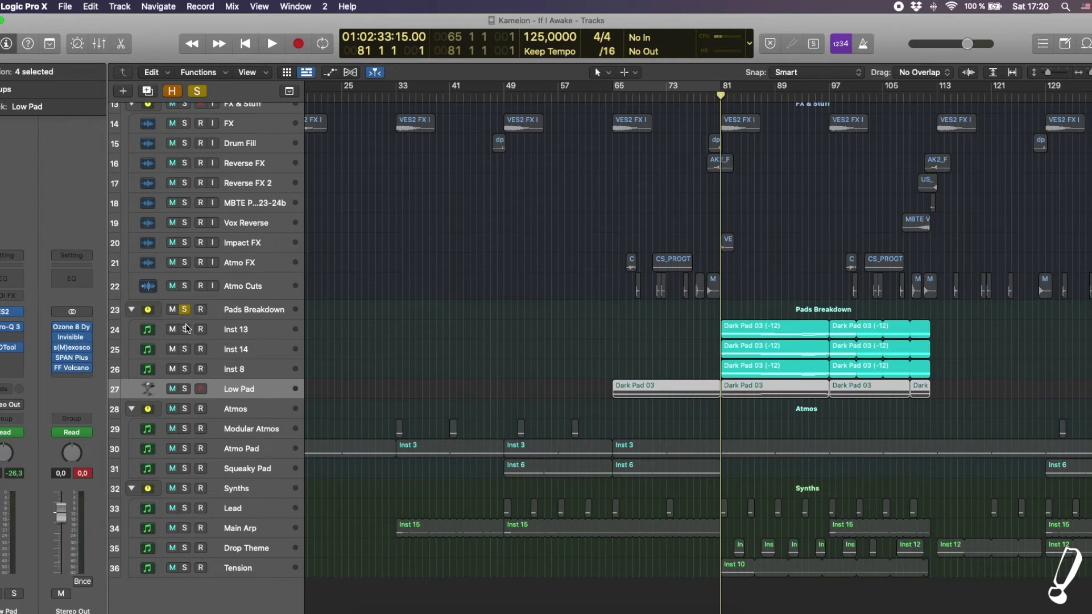
click(184, 388)
key(space)
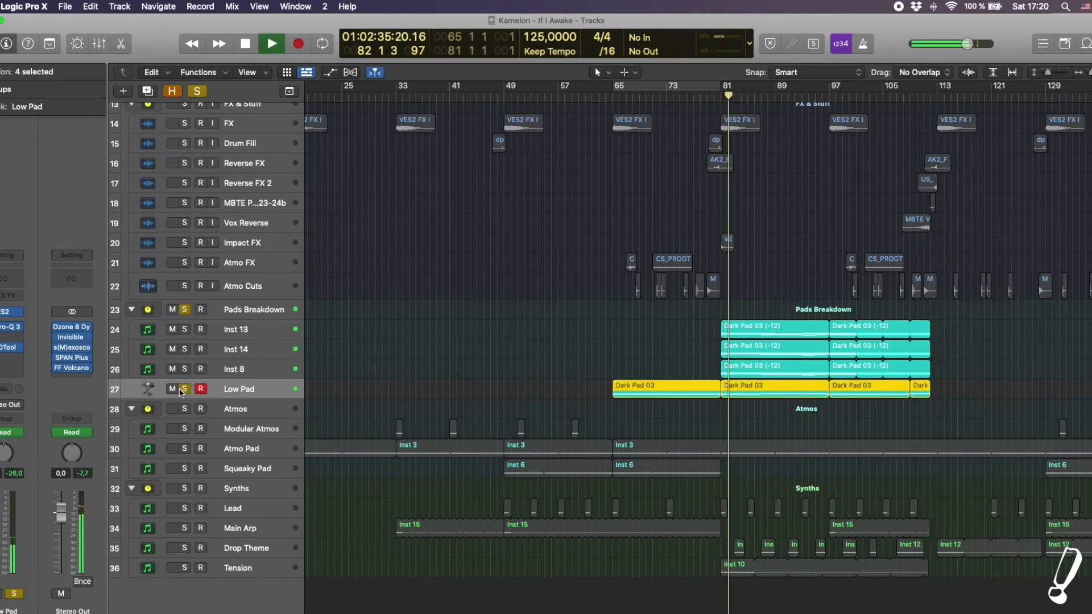
- Add the Tension, Atmo Pad and Drop Theme tracks to the solo one by one during playback
click(186, 571)
click(229, 577)
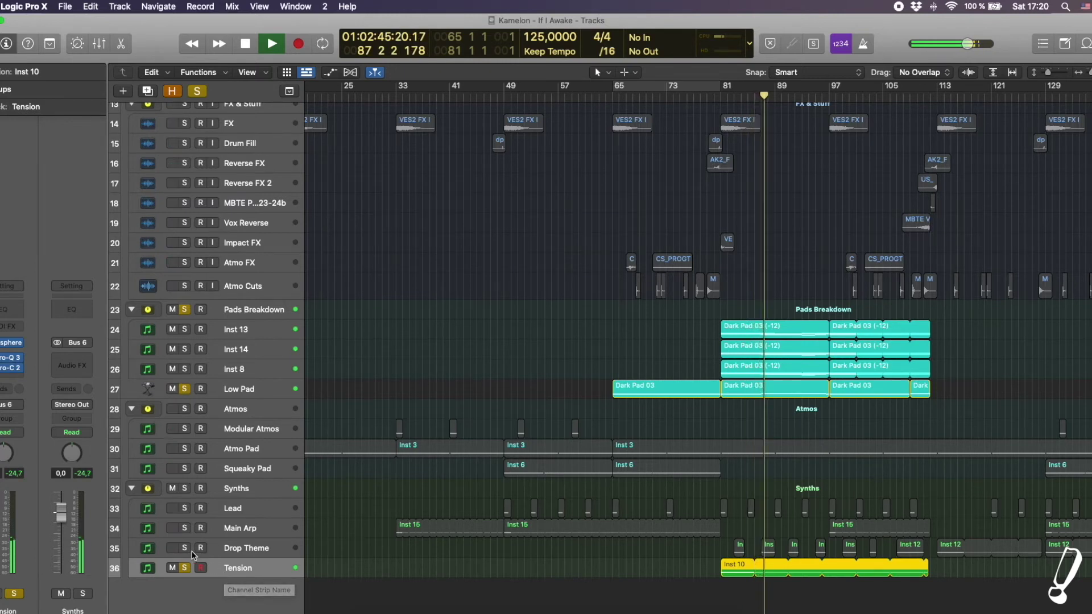
click(184, 449)
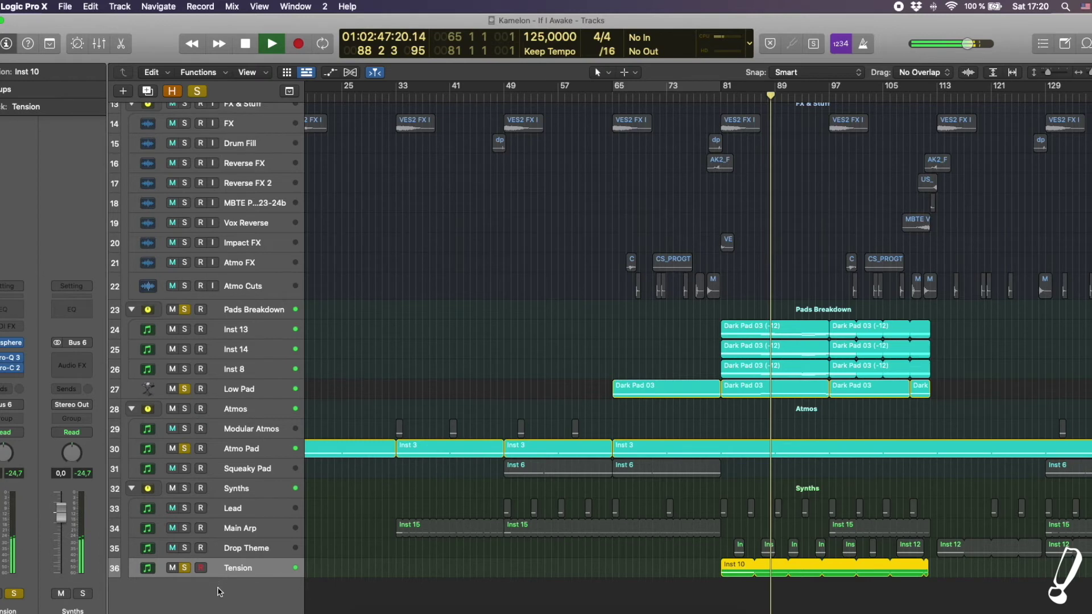
click(184, 548)
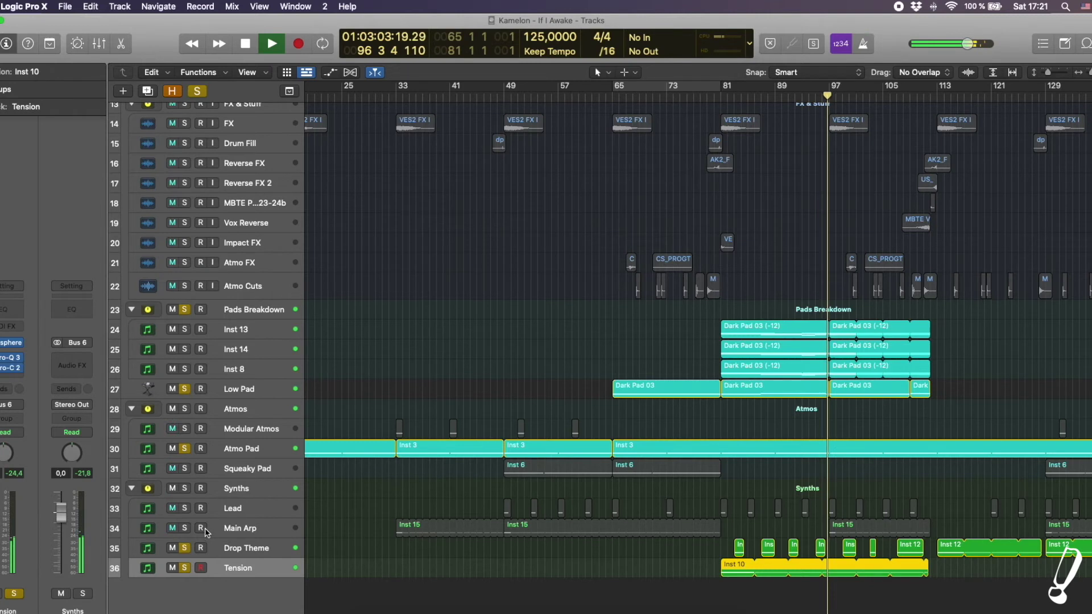
- Clear all solos, listen to the full arrangement up to bar 120, and stop playback
click(197, 91)
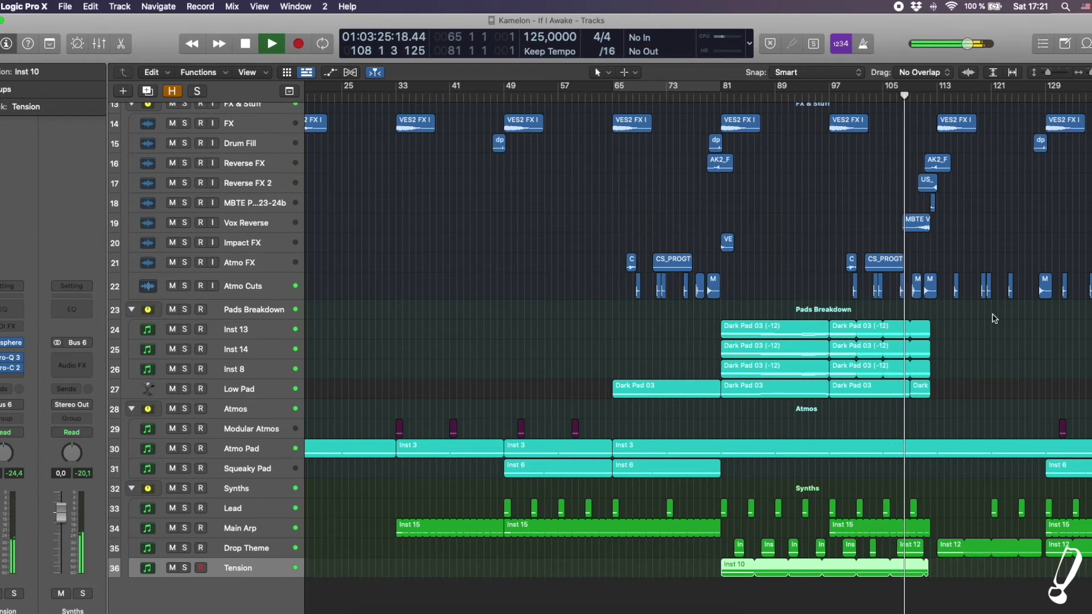
scroll(992, 318, up, 1)
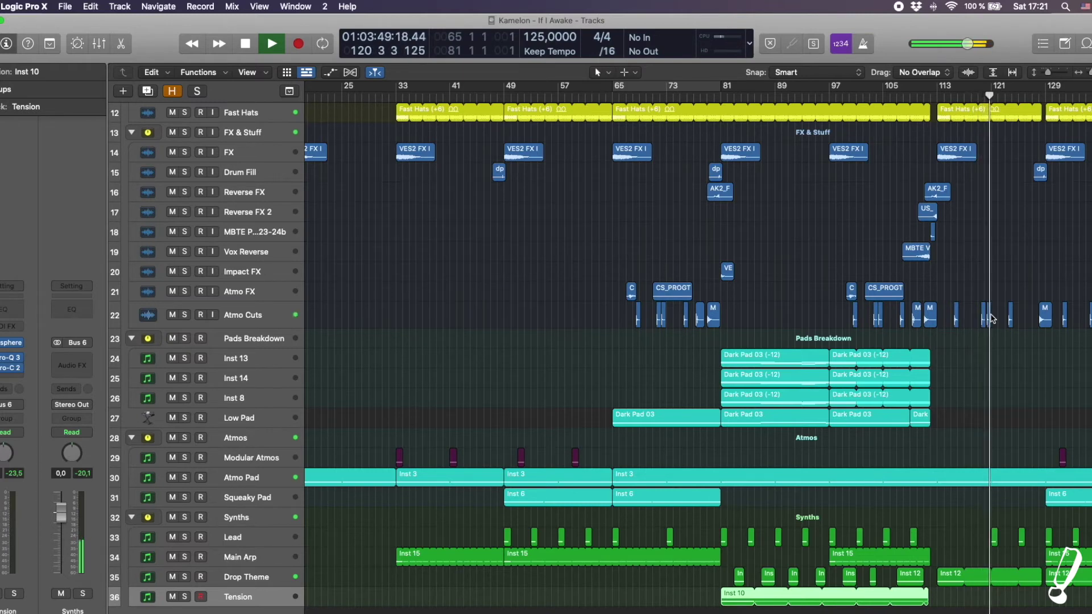
key(space)
scroll(991, 315, up, 10)
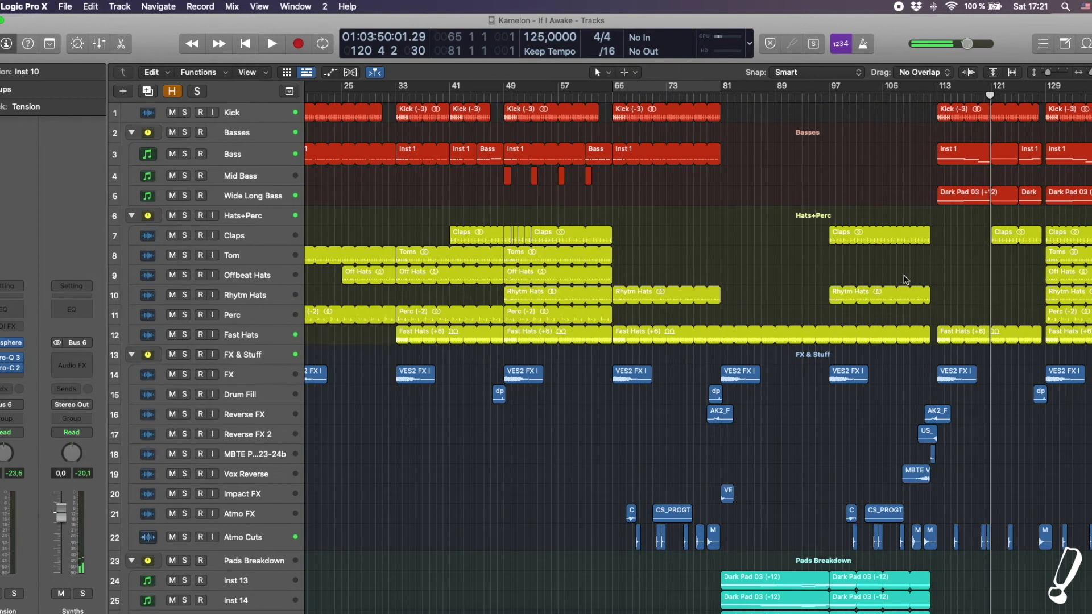
- Open the Bass track's notes in the Piano Roll and examine the Inst 1 region starting at bar 113
click(253, 152)
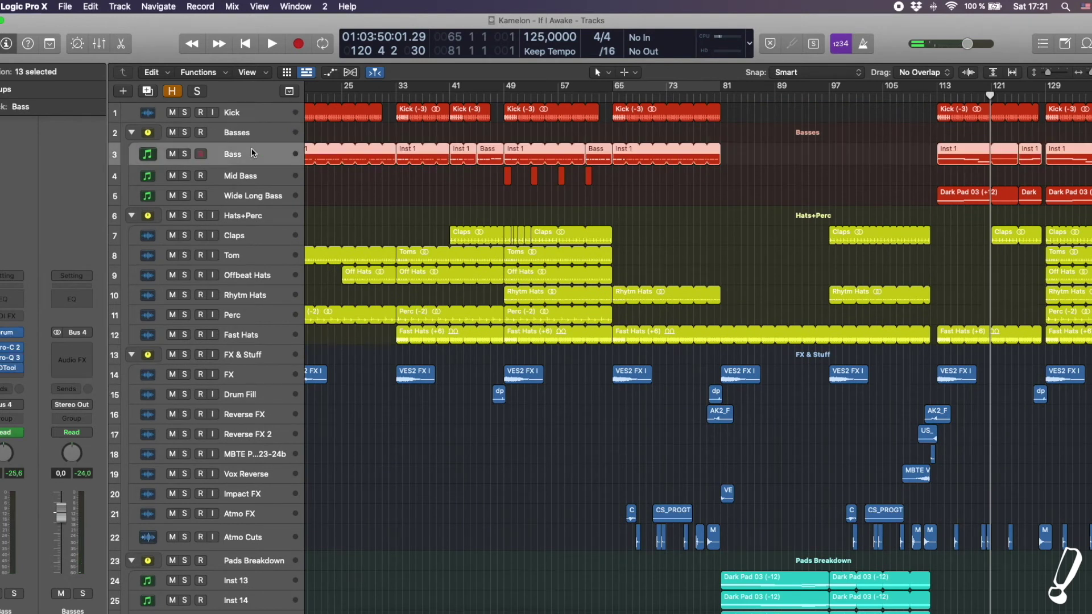
double_click(947, 161)
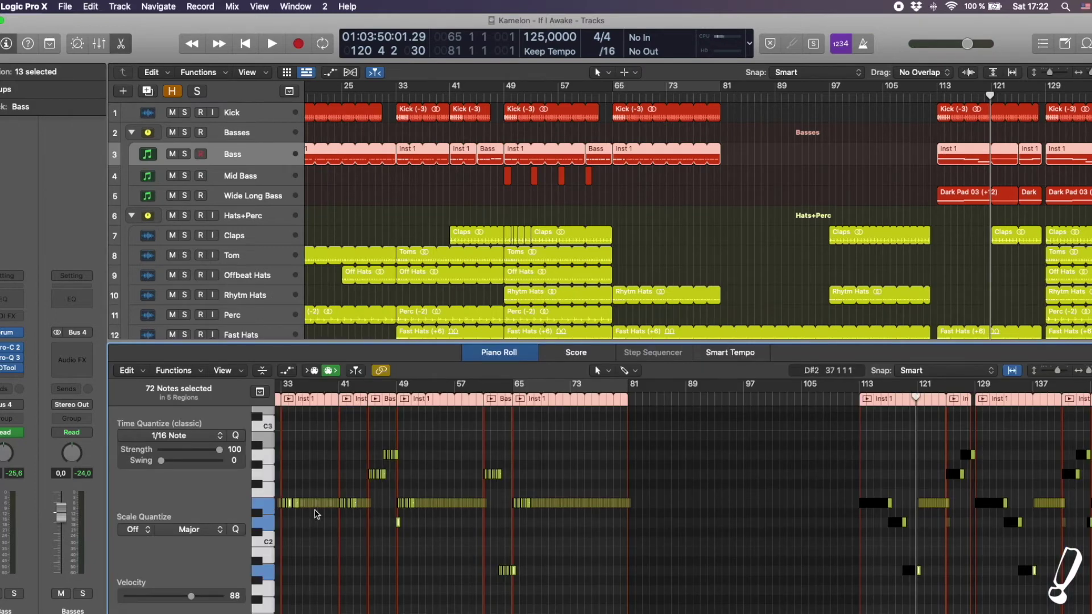
click(885, 197)
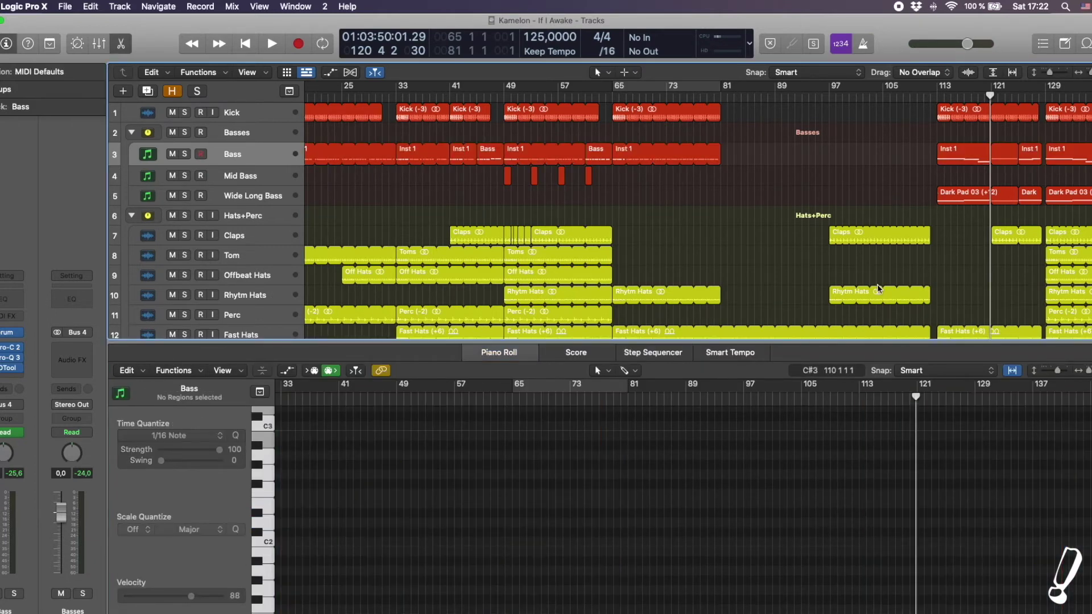
click(947, 163)
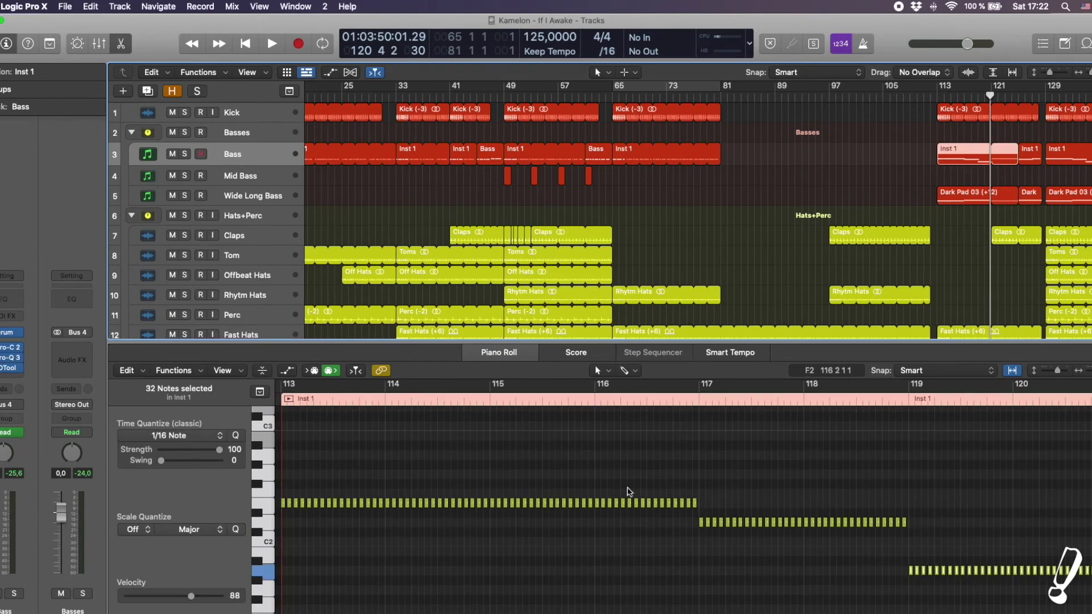
- Play the Bass track soloed from bar 120, add Wide Long Bass to the solo, view its notes and close the Piano Roll
click(189, 154)
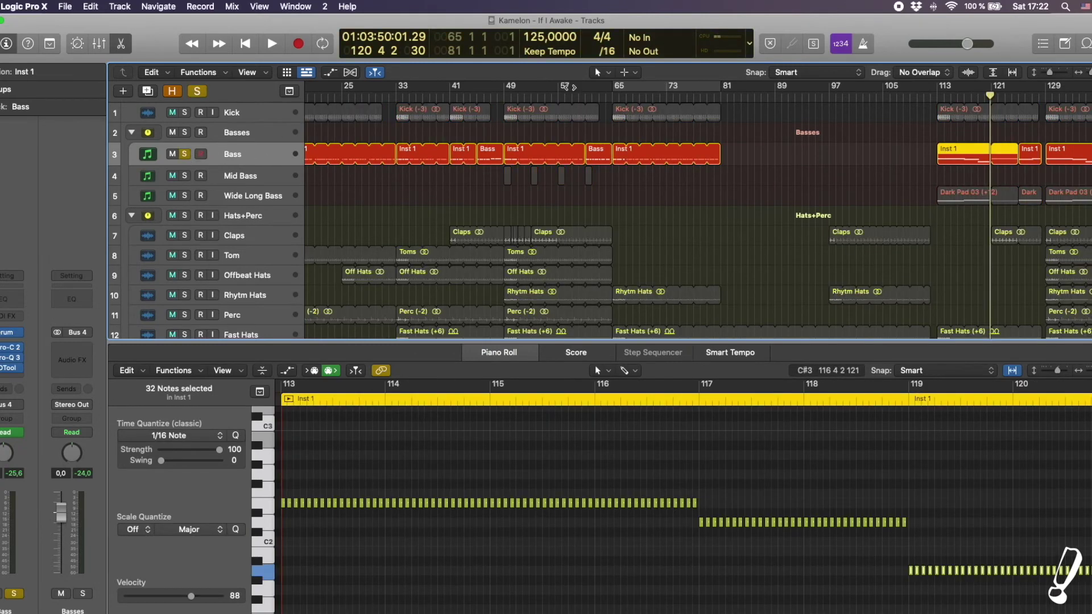
key(space)
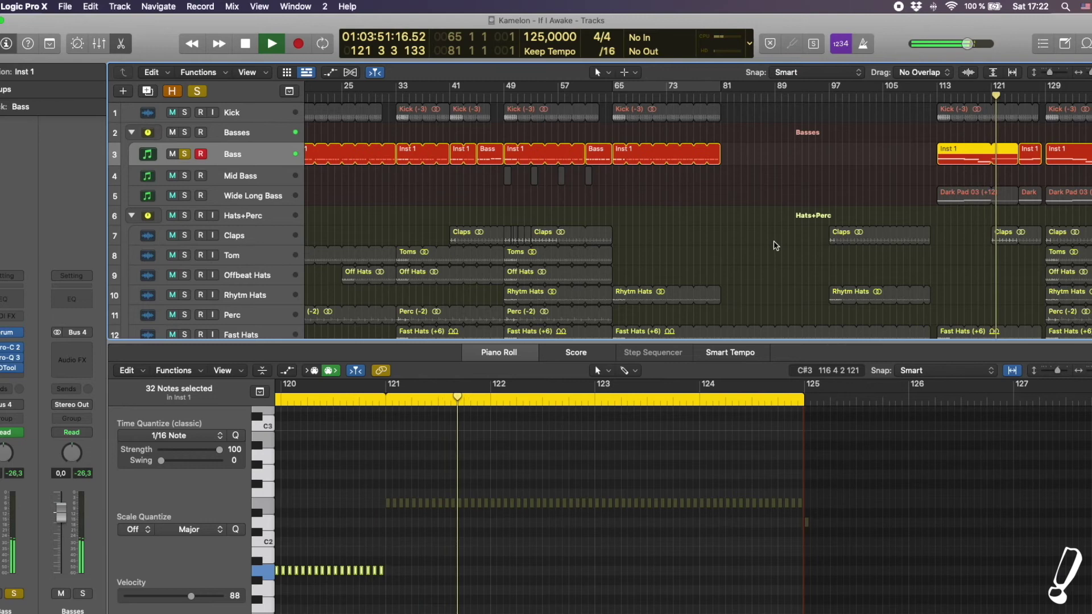
click(185, 196)
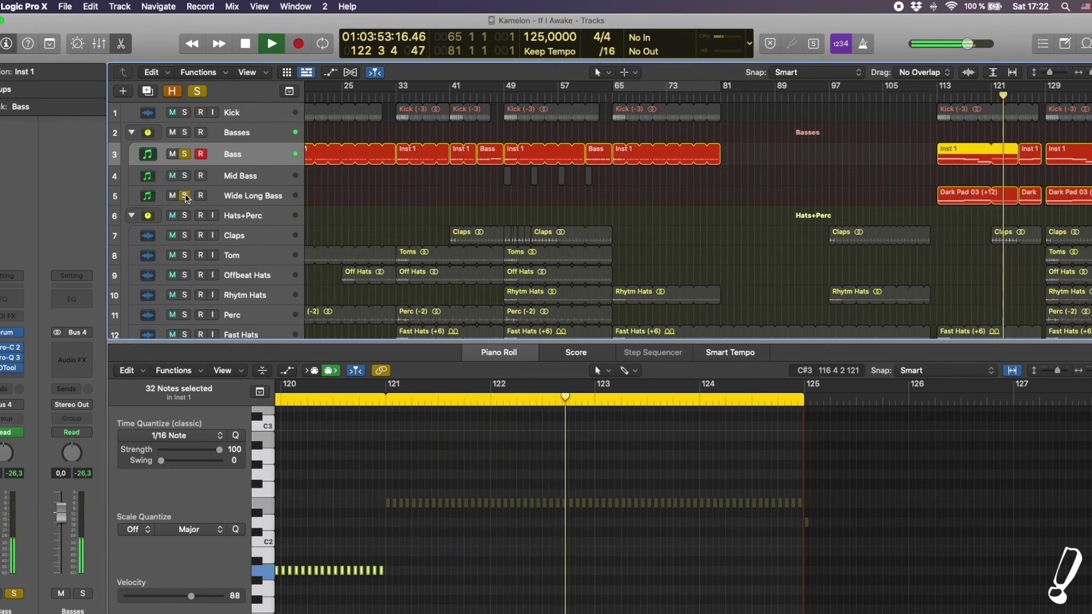
click(236, 200)
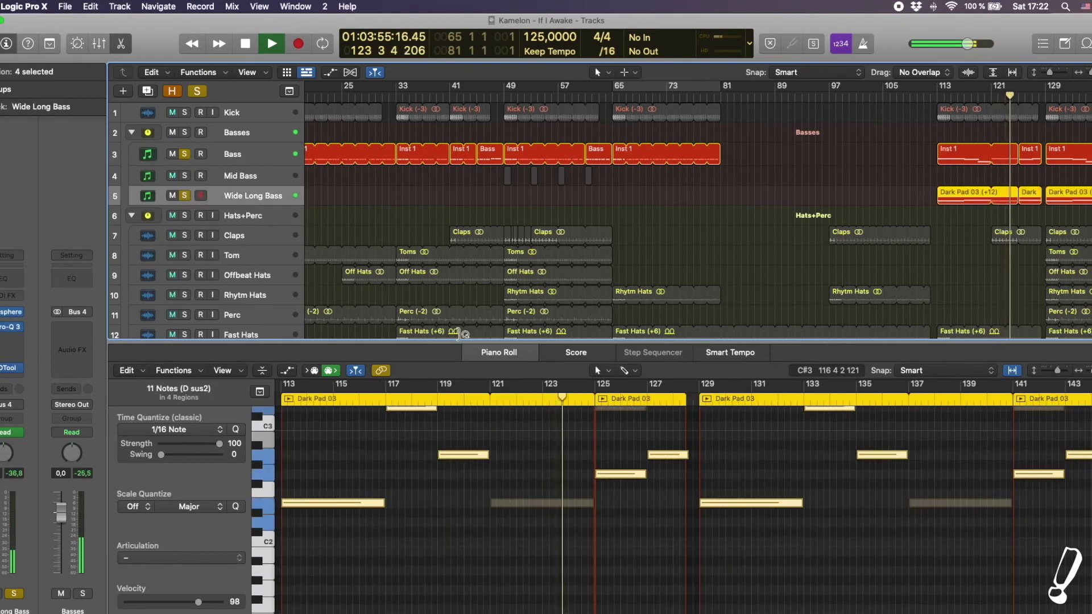
key(e)
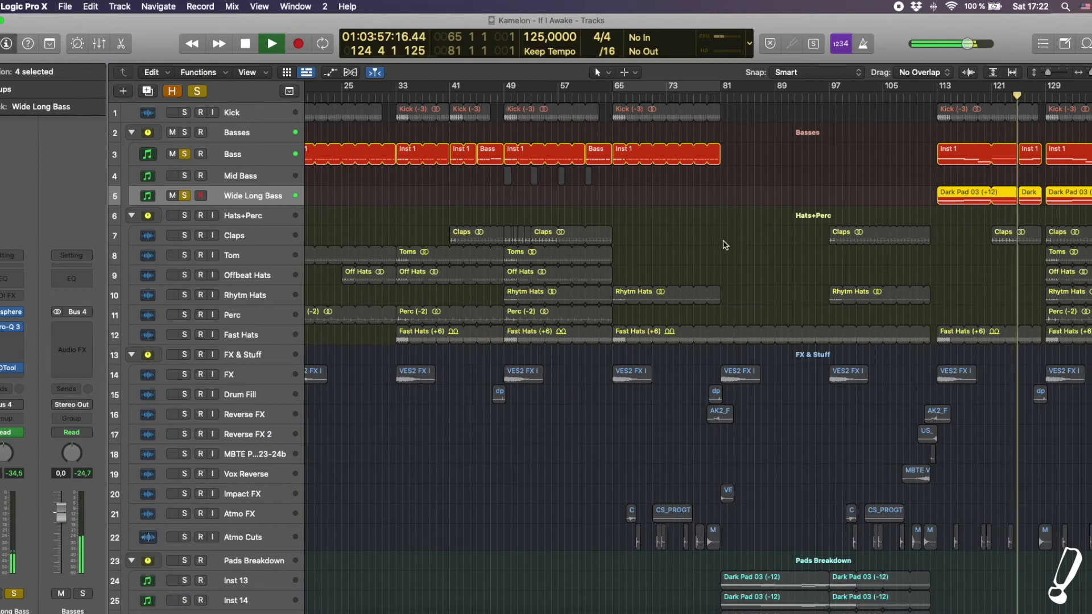
- Let the two soloed basses play on to bar 128, clear all solos and stop playback
scroll(715, 364, down, 5)
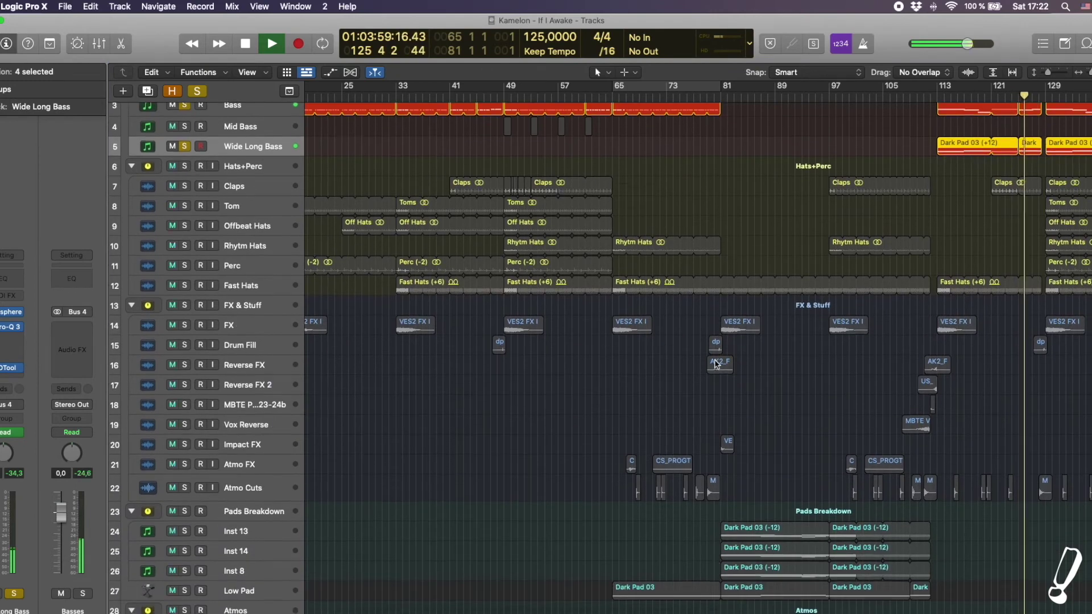
scroll(716, 364, up, 5)
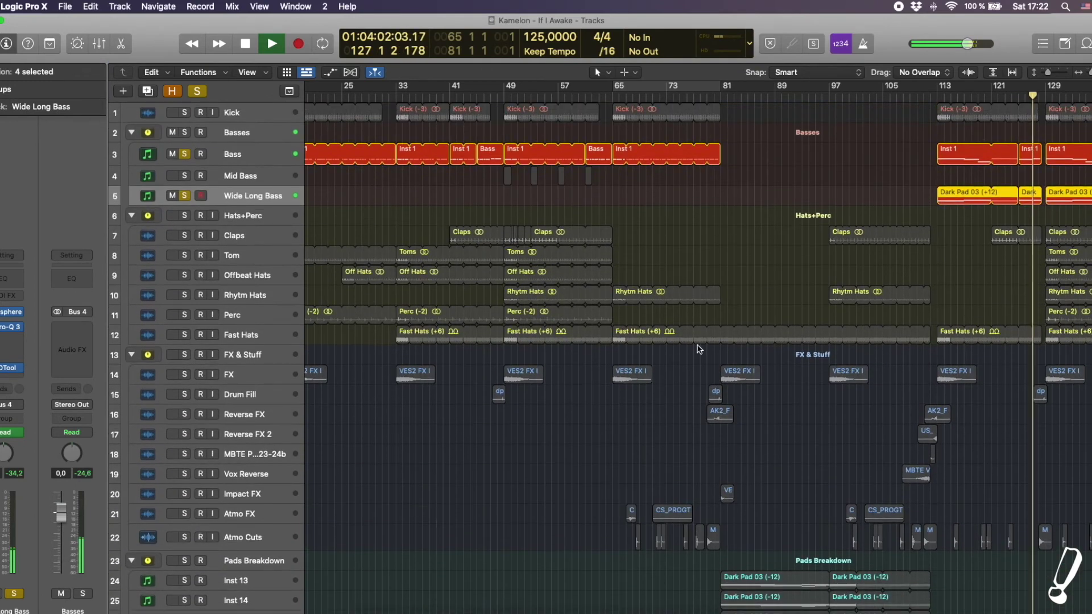
click(196, 91)
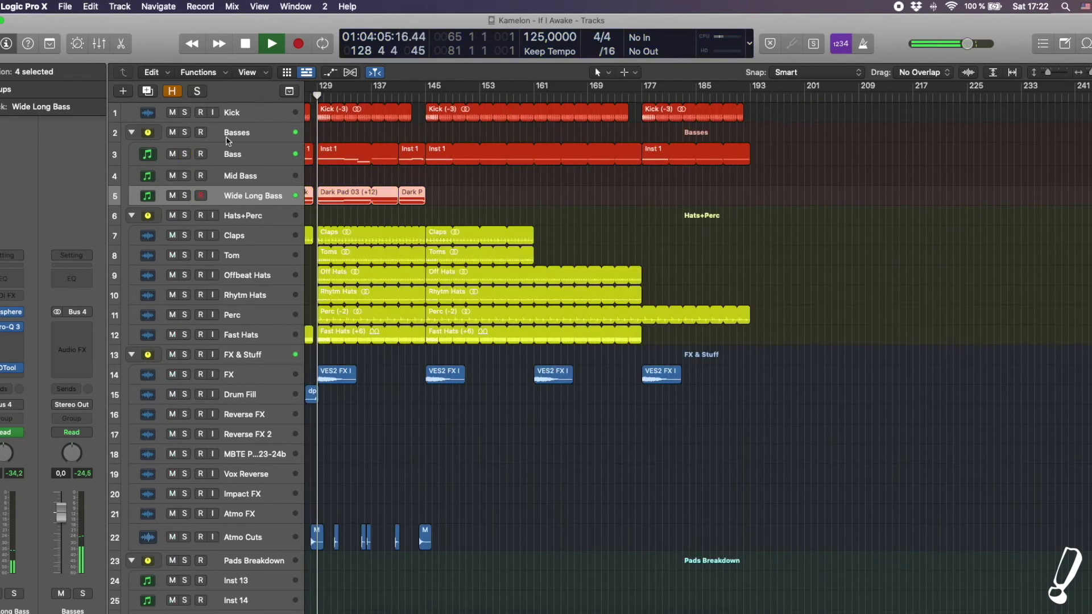
key(space)
- Solo the Drop Theme track and start playback from bar 113
drag(322, 98, 431, 138)
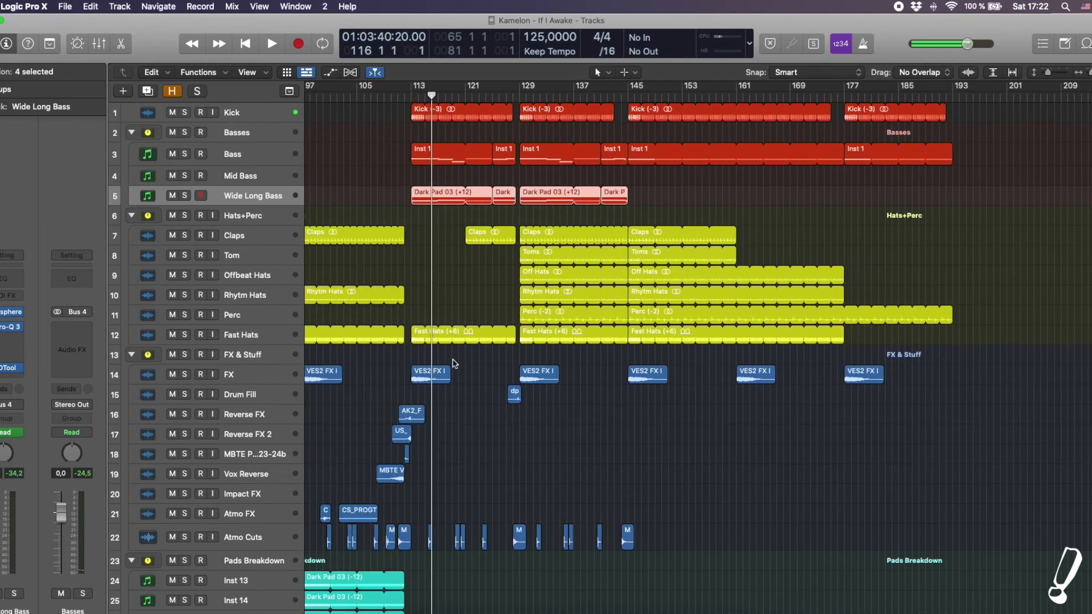
scroll(449, 361, down, 10)
click(185, 531)
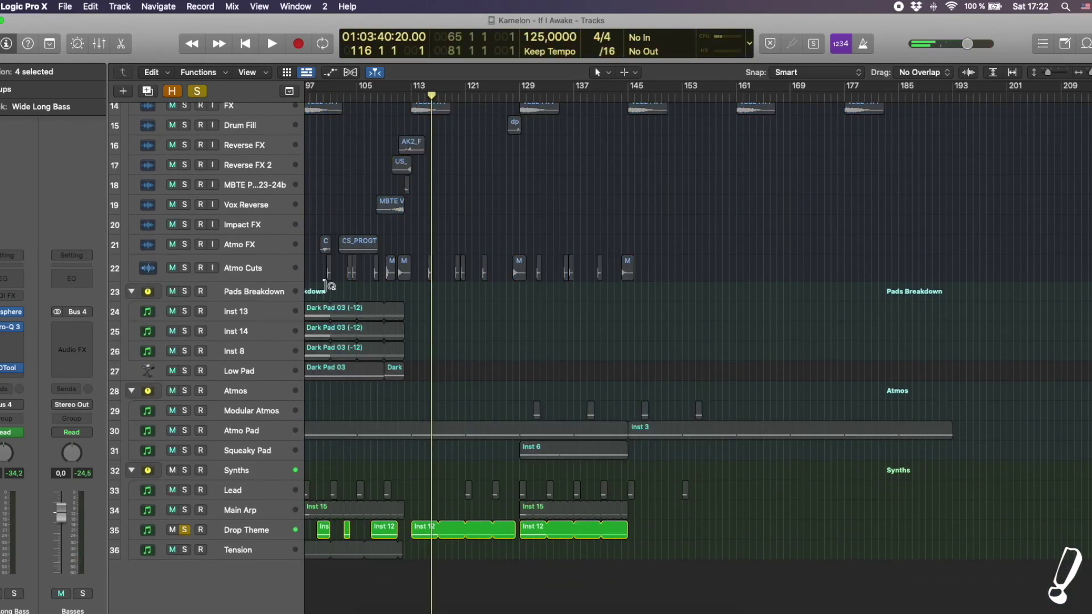
click(407, 98)
key(space)
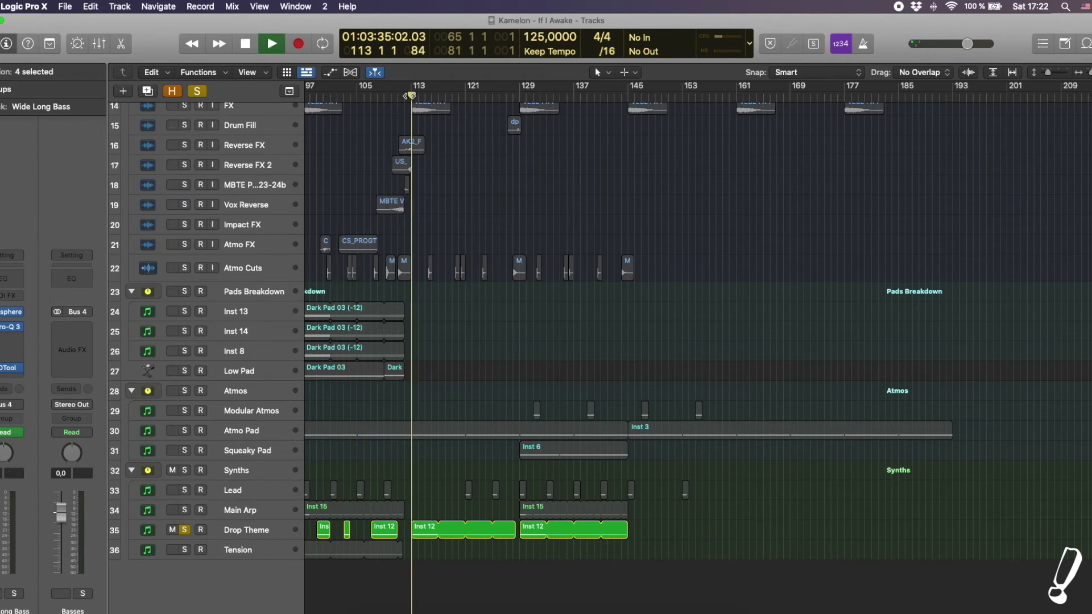
- Examine the arpeggiator pattern in Omnisphere on the Drop Theme track and close the plug-in
click(264, 532)
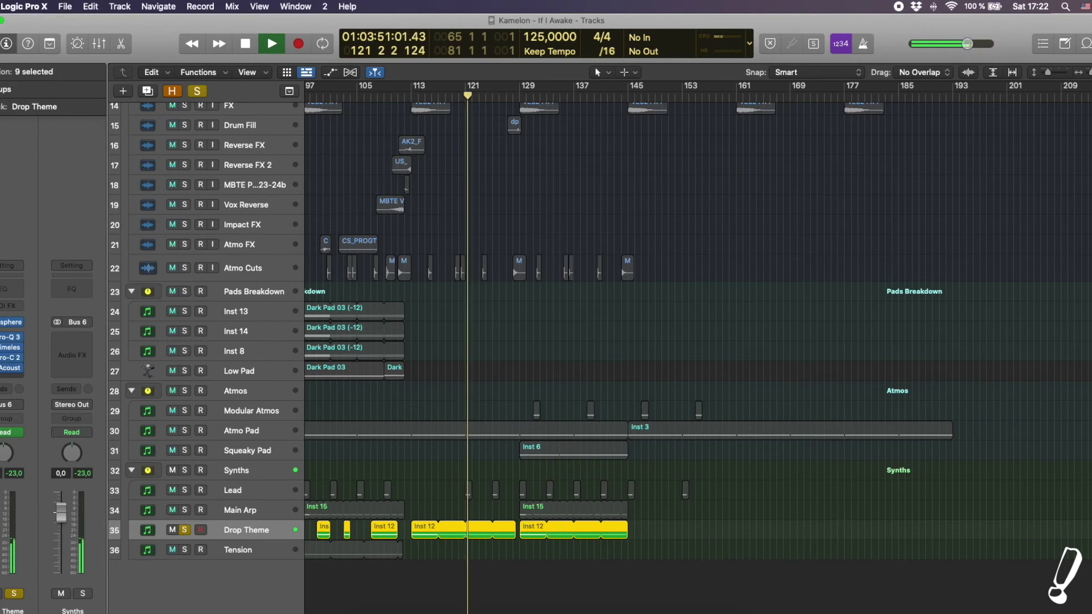
click(7, 323)
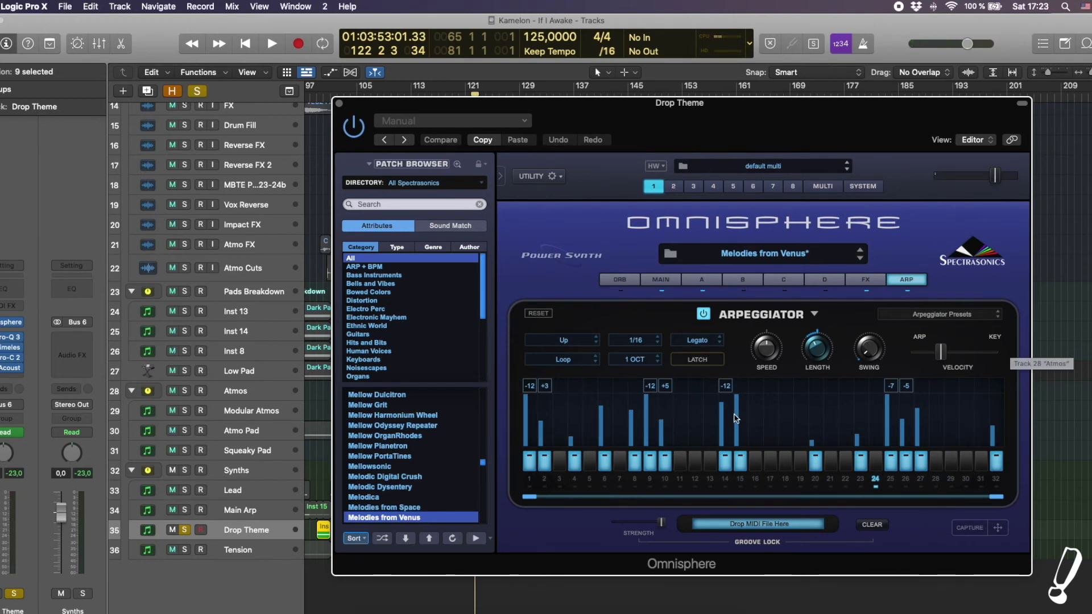
click(340, 105)
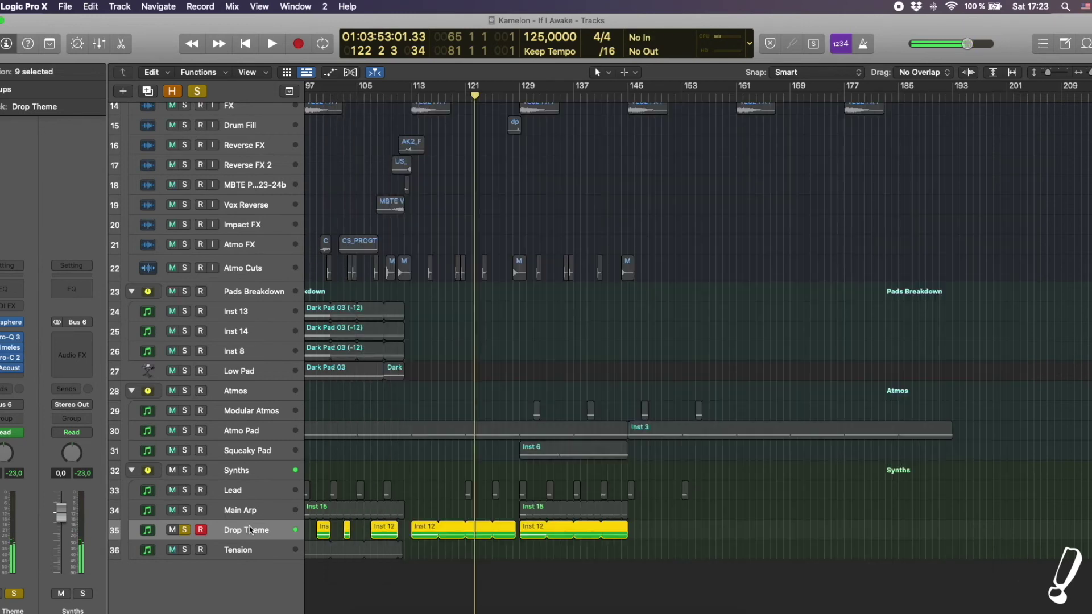
- Duplicate the Drop Theme track together with its regions and mute the original track
key(super+d)
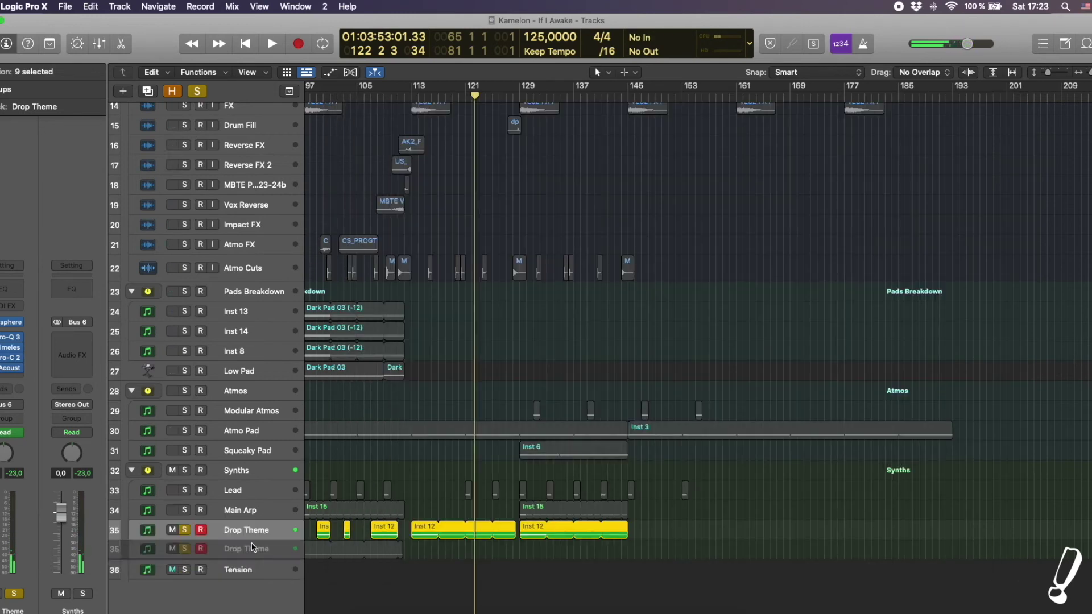
click(172, 530)
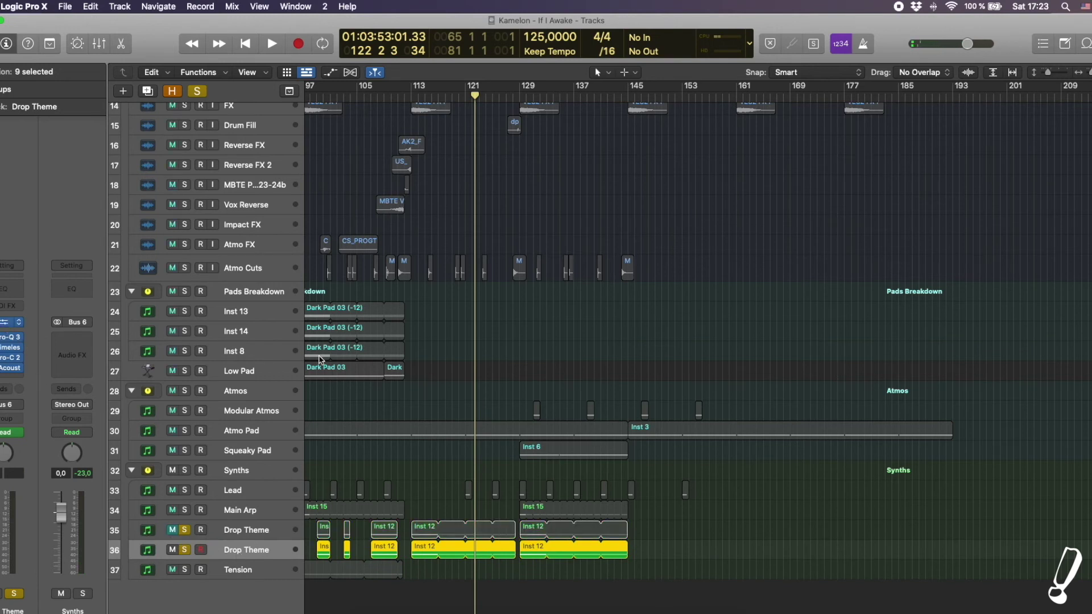
- Search for "melodies from venus" in Omnisphere on the duplicated Drop Theme track and load the Melodies from Venus patch
key(v)
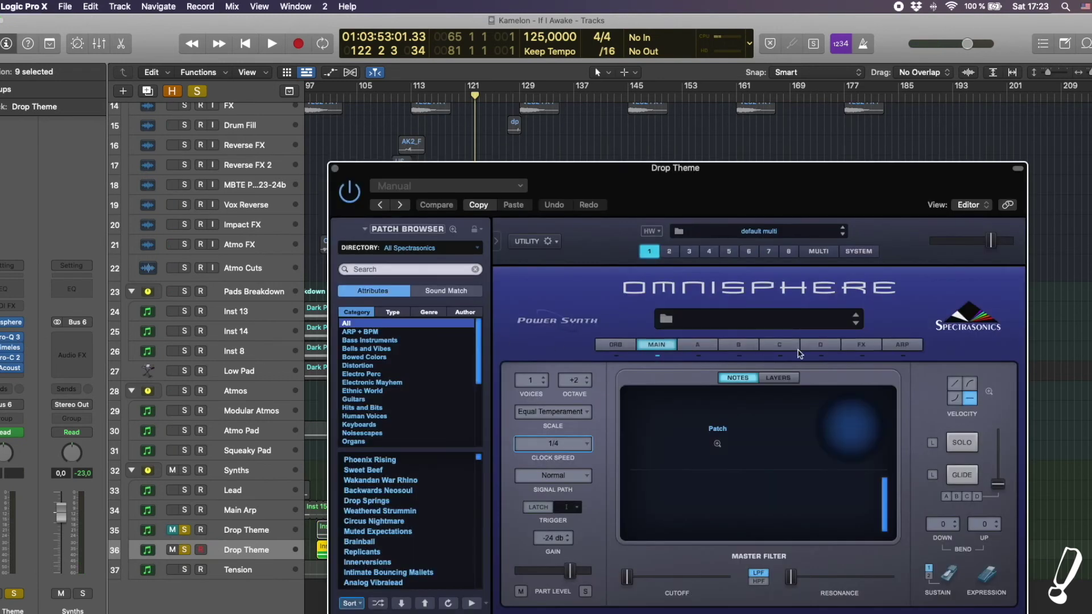
click(666, 319)
click(931, 257)
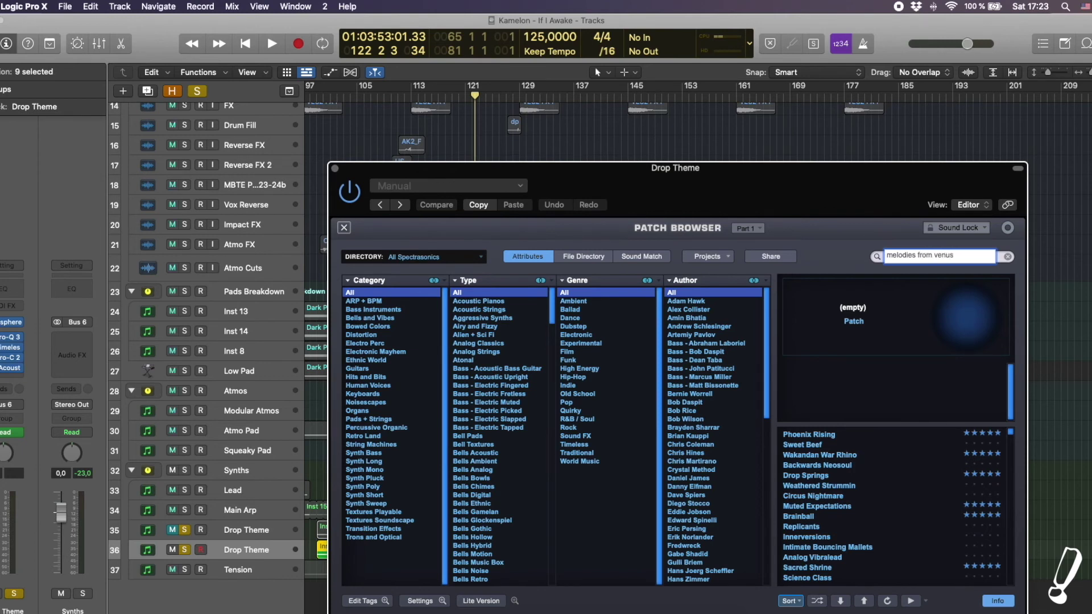
text(melodies from venus)
key(Return)
click(837, 431)
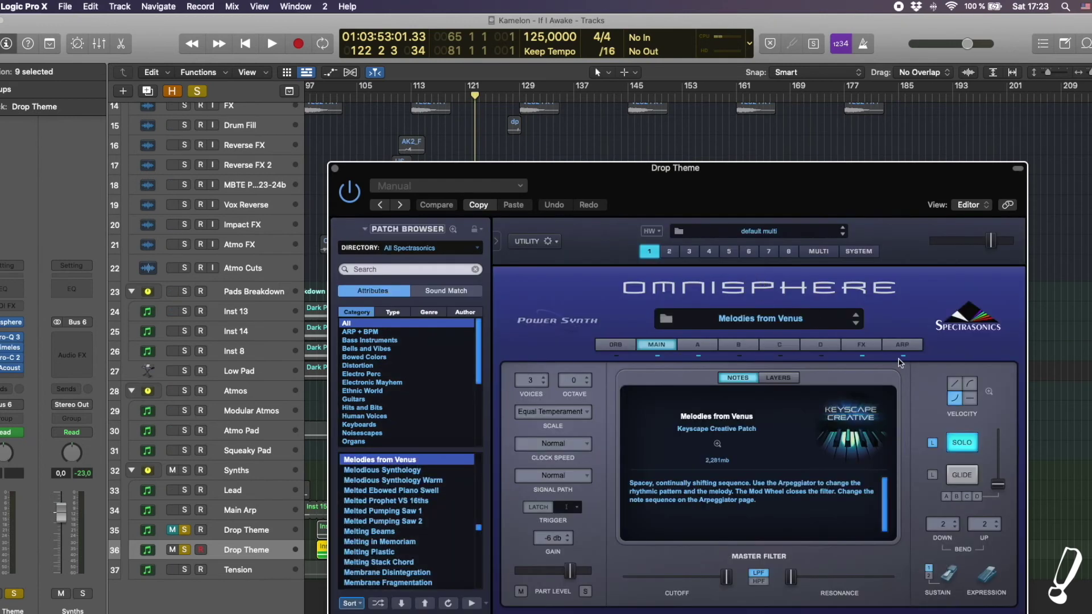
- Examine and audition the default arpeggiator pattern of the Melodies from Venus patch, and close the plug-in
click(903, 345)
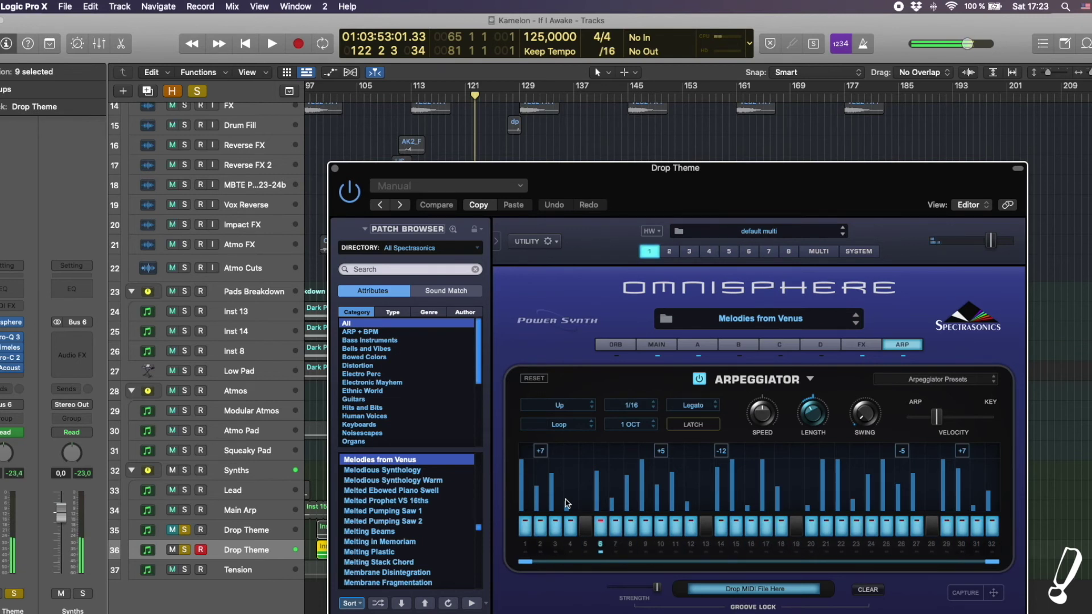
click(336, 169)
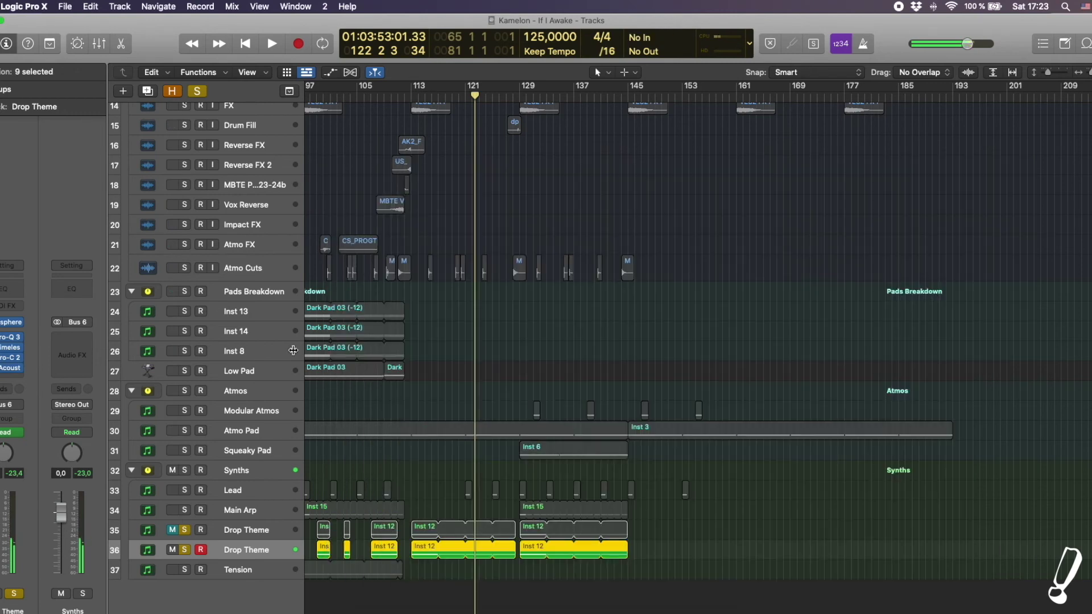
- Unmute the original Drop Theme track, mute its duplicate, and audition the original's edited arpeggiator pattern in Omnisphere
click(173, 530)
click(175, 552)
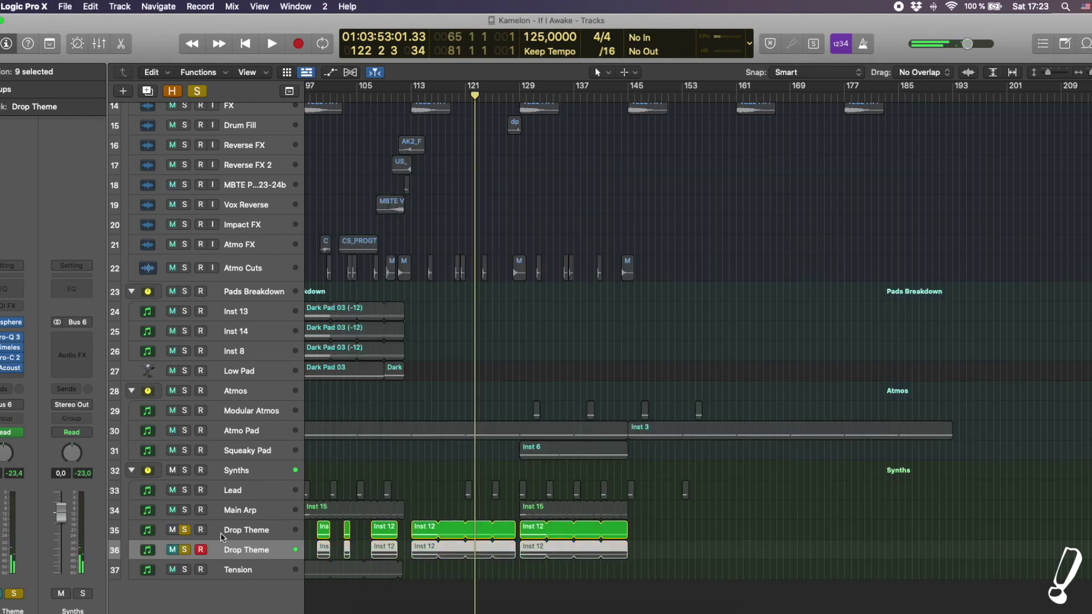
click(230, 534)
click(5, 325)
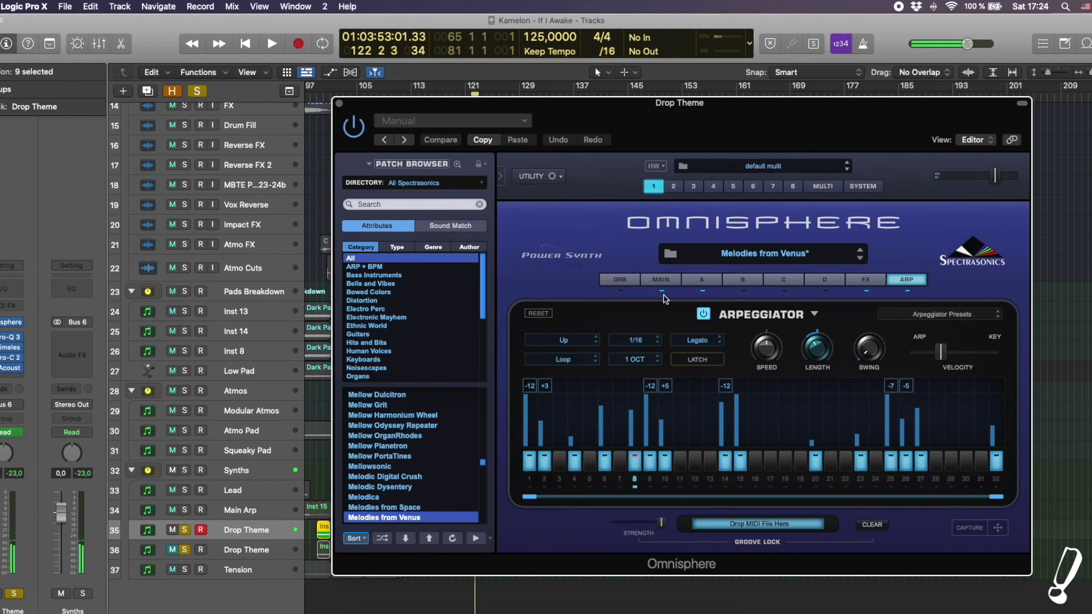
click(339, 103)
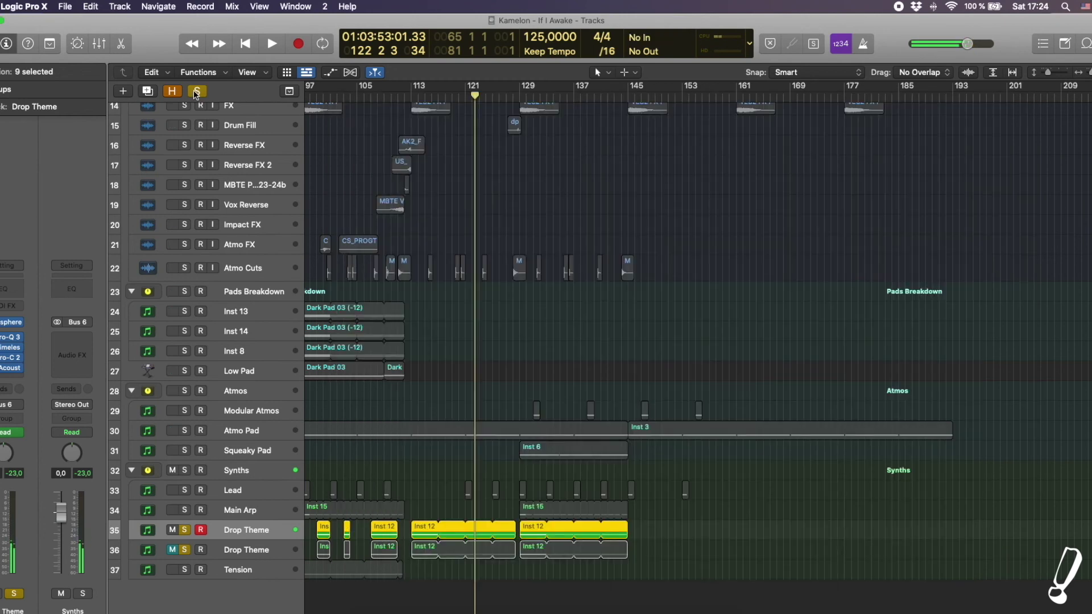
- Clear all solos, play the full arrangement from bar 128 and shrink the track heights to show every track
scroll(586, 215, up, 5)
scroll(587, 215, down, 5)
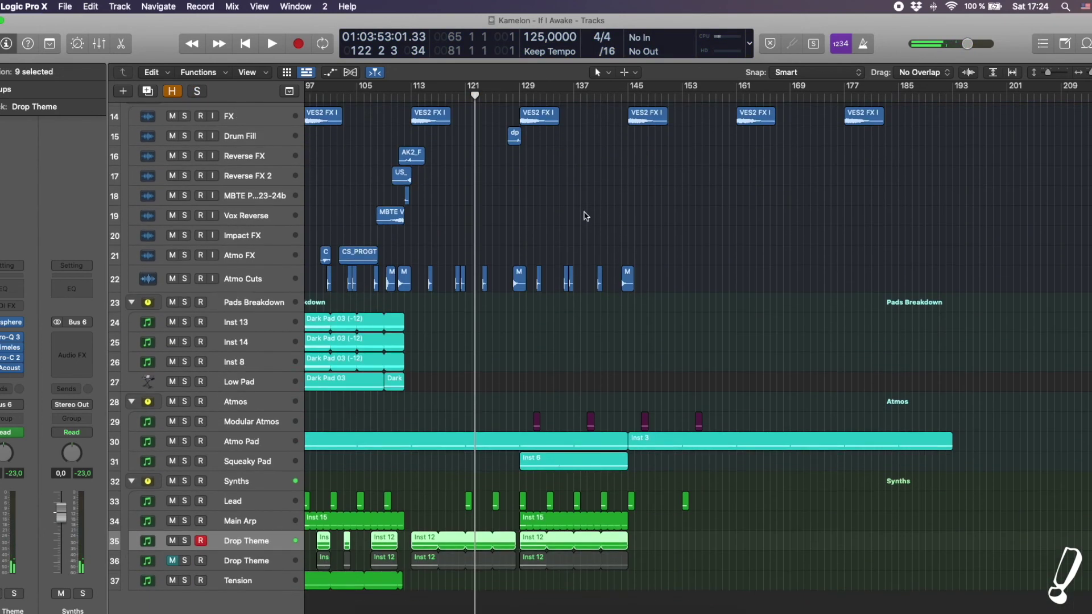
scroll(585, 214, up, 7)
click(520, 98)
click(514, 96)
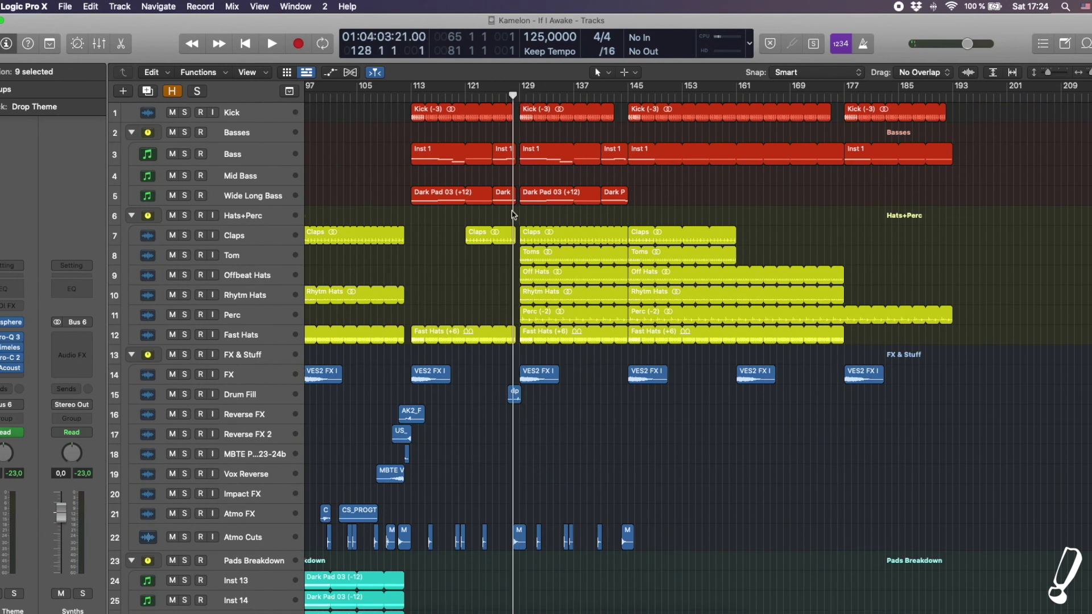
key(space)
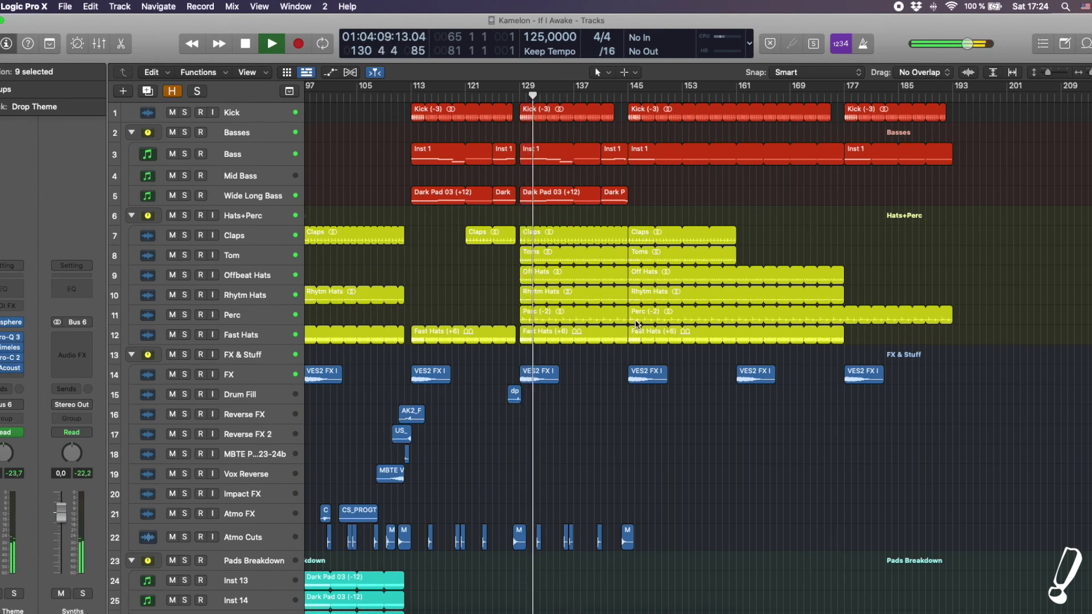
scroll(636, 323, down, 5)
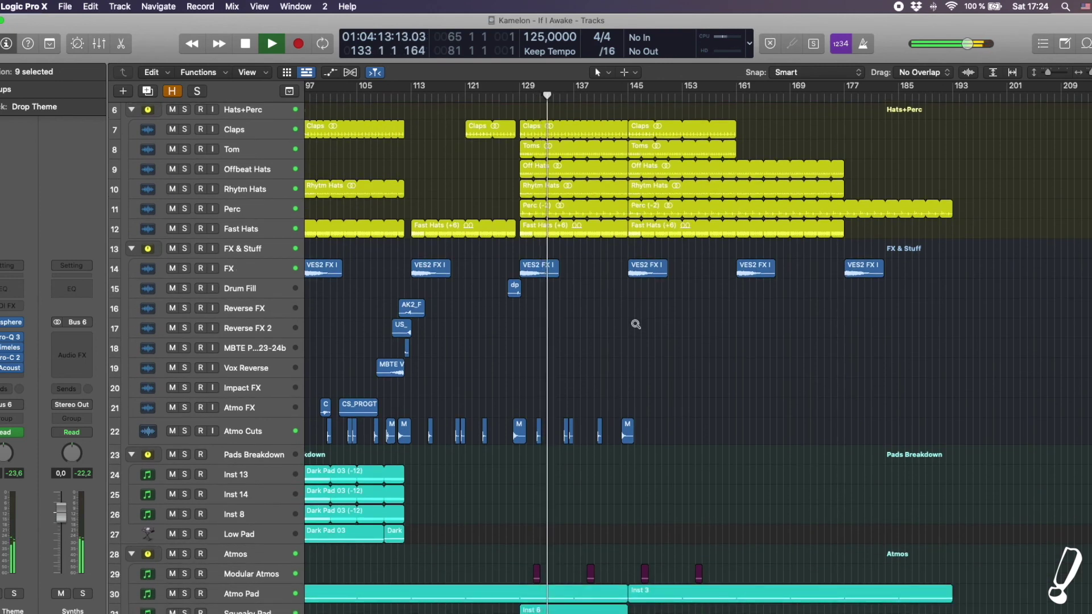
scroll(636, 324, down, 6)
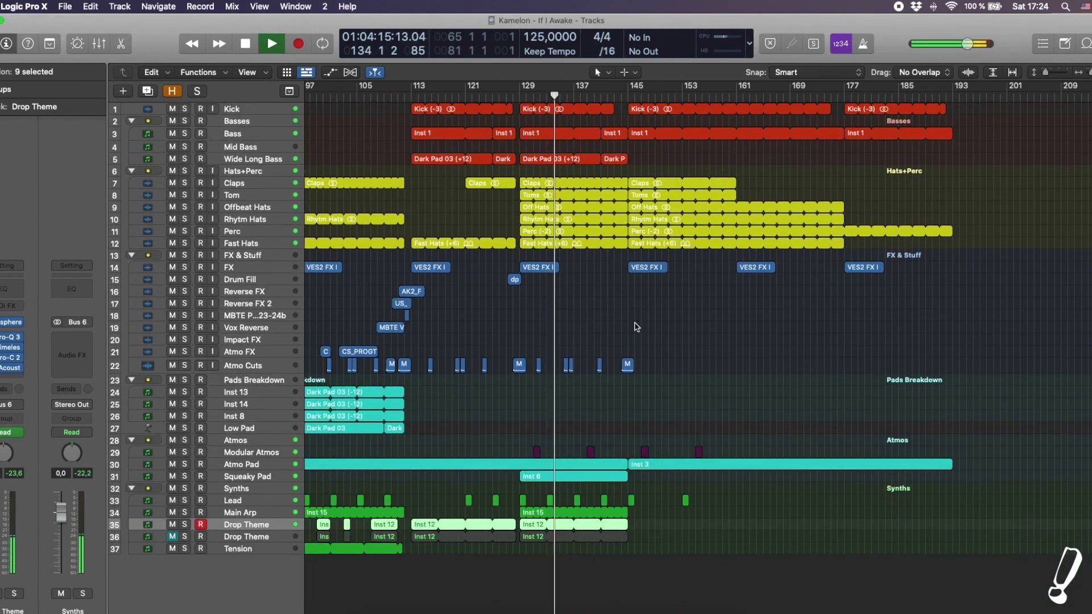